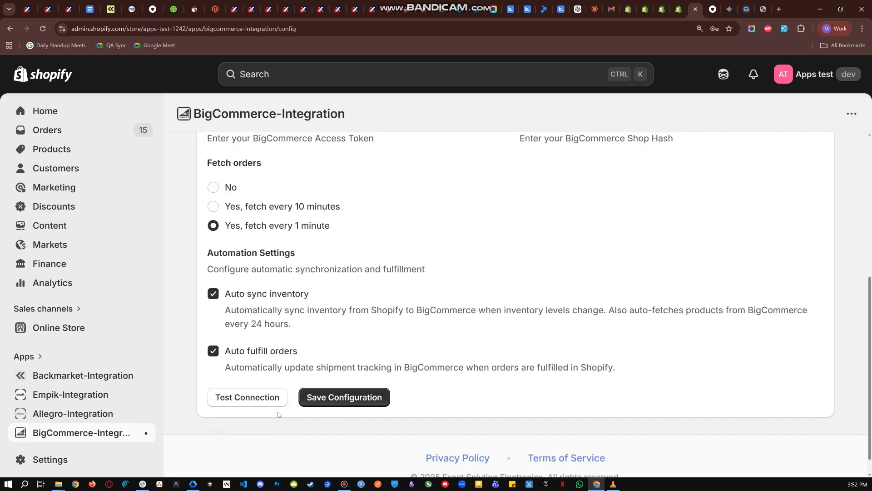
Review the order-fetching and automation settings and save the BigCommerce configuration.
scroll(374, 368, up, 4)
scroll(357, 321, down, 3)
click(319, 414)
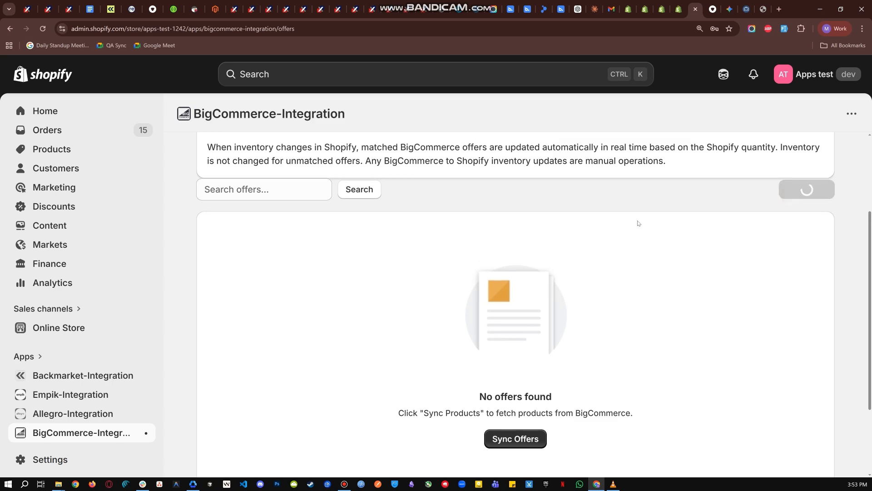
Look through the BigCommerce products list and its inventory sync direction notice.
scroll(637, 230, down, 5)
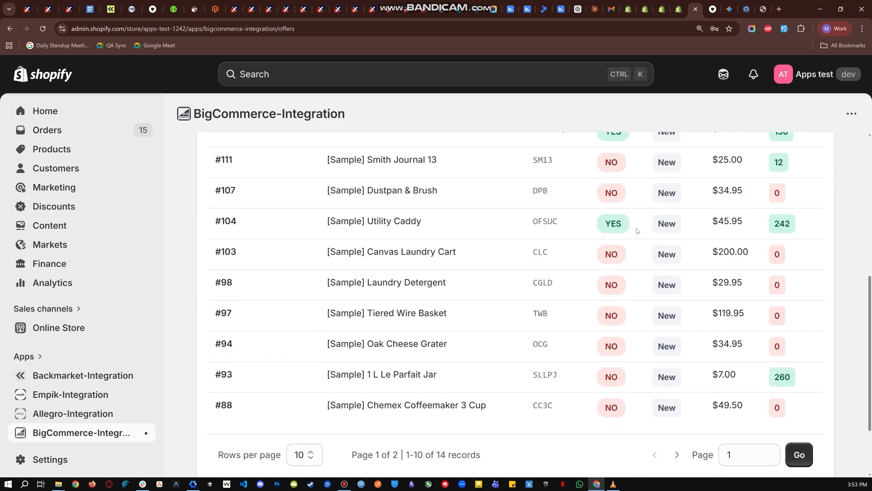
scroll(636, 231, up, 6)
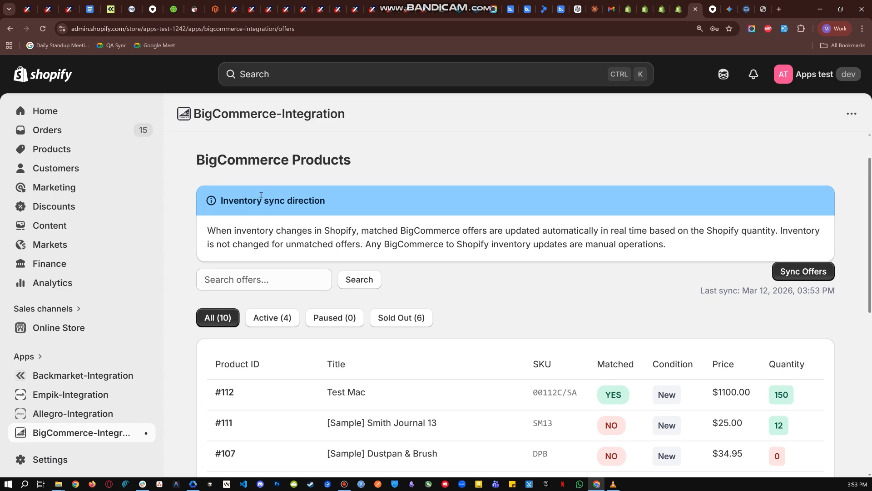
scroll(198, 170, up, 1)
click(185, 150)
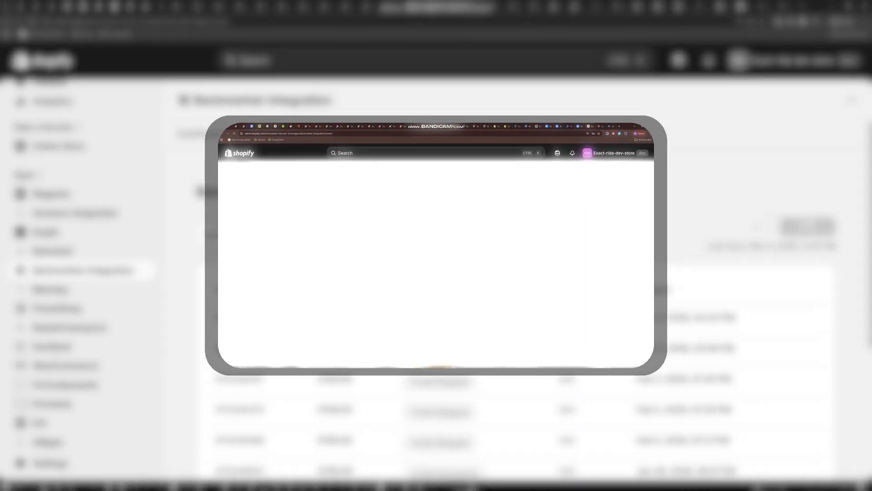
Review the states and tracking of the Backmarket orders and open the shipped order's tracking link.
scroll(586, 257, down, 2)
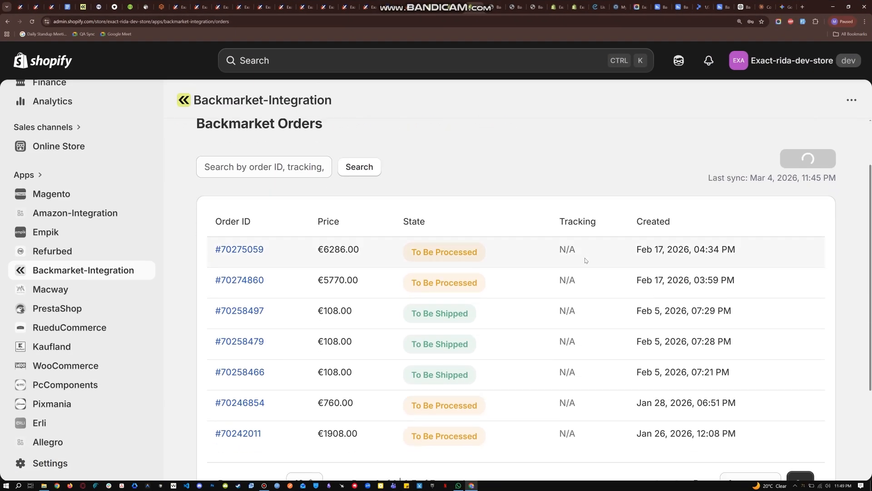
scroll(585, 262, down, 1)
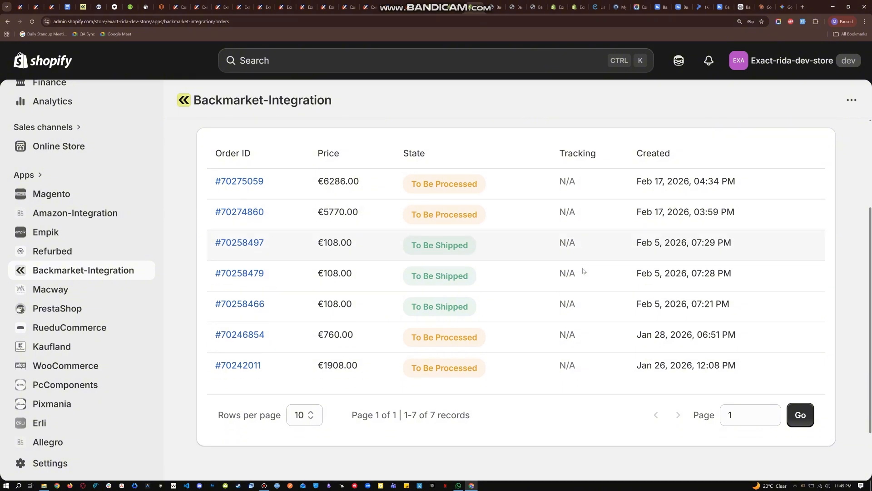
scroll(584, 268, down, 1)
scroll(583, 272, up, 3)
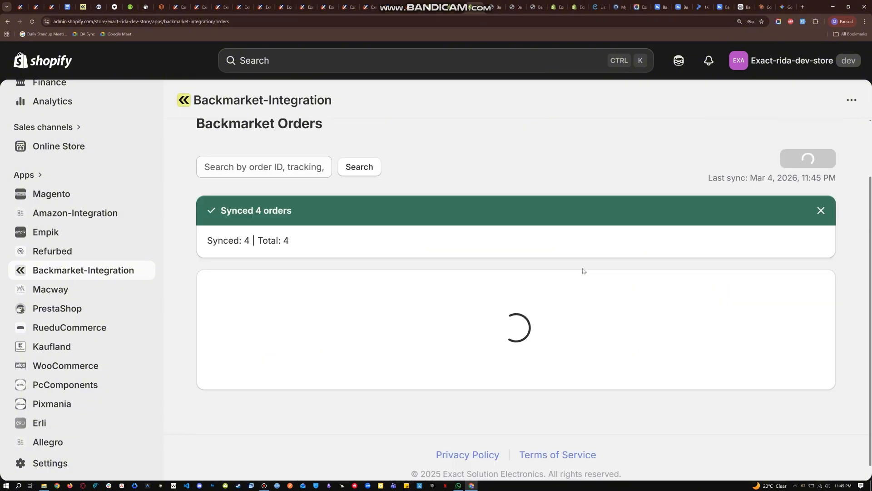
scroll(583, 272, down, 3)
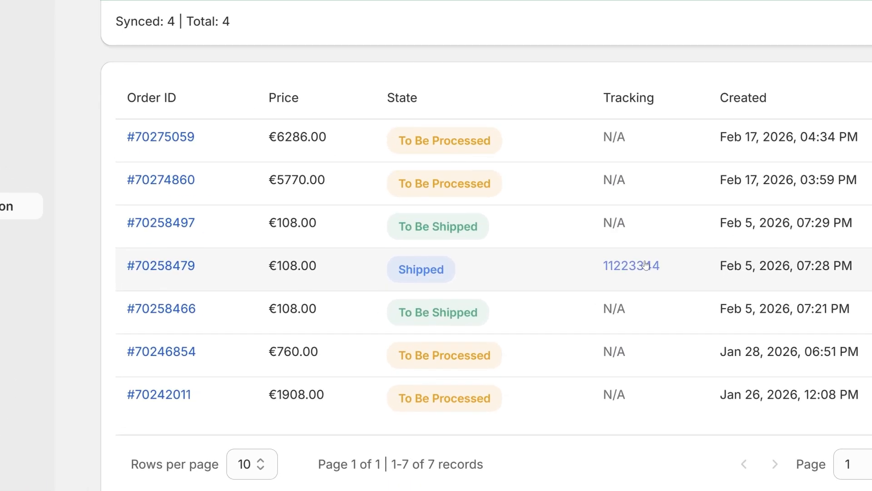
click(645, 265)
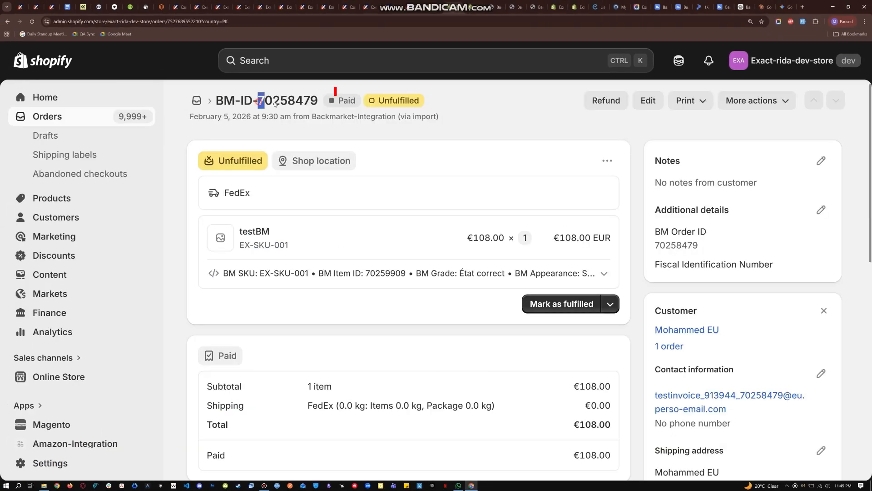
Mark the unfulfilled Backmarket order as fulfilled with tracking number 11223344 and DHL Express as the shipping carrier.
drag(258, 100, 318, 102)
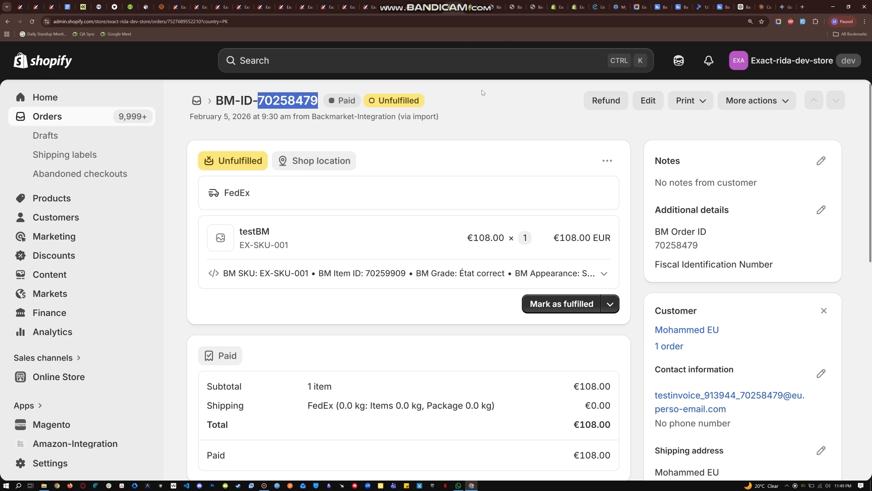
click(564, 303)
click(205, 316)
text(11223344)
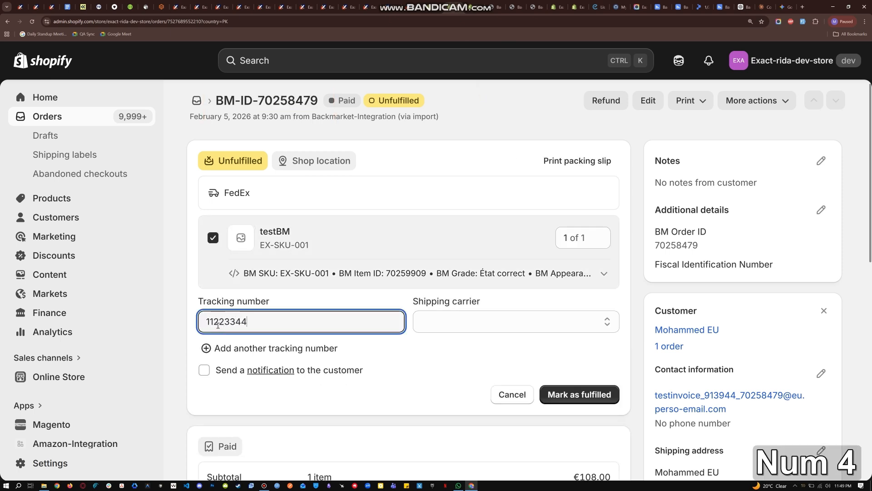
click(443, 314)
click(466, 122)
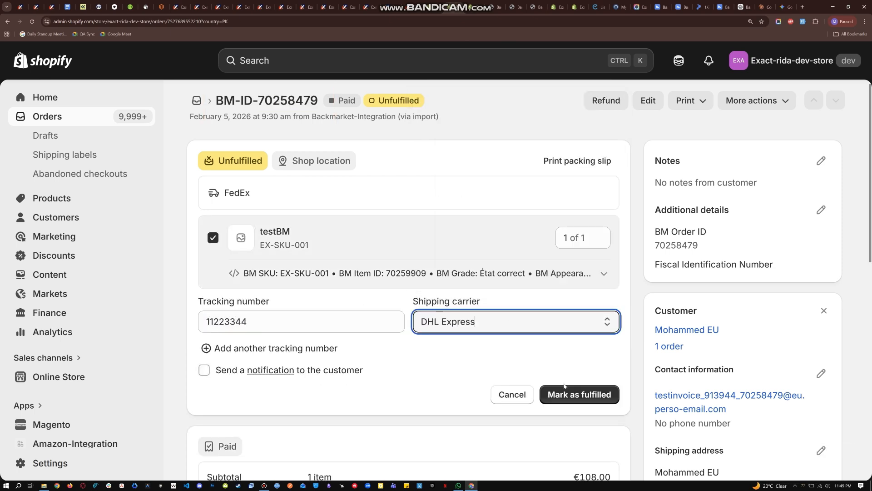
click(563, 394)
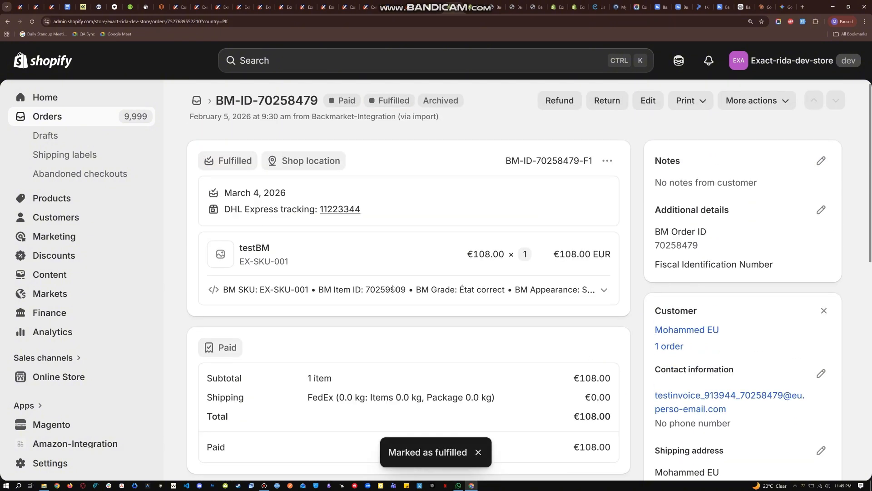
Return to the Backmarket integration's order list and sync its orders.
click(476, 7)
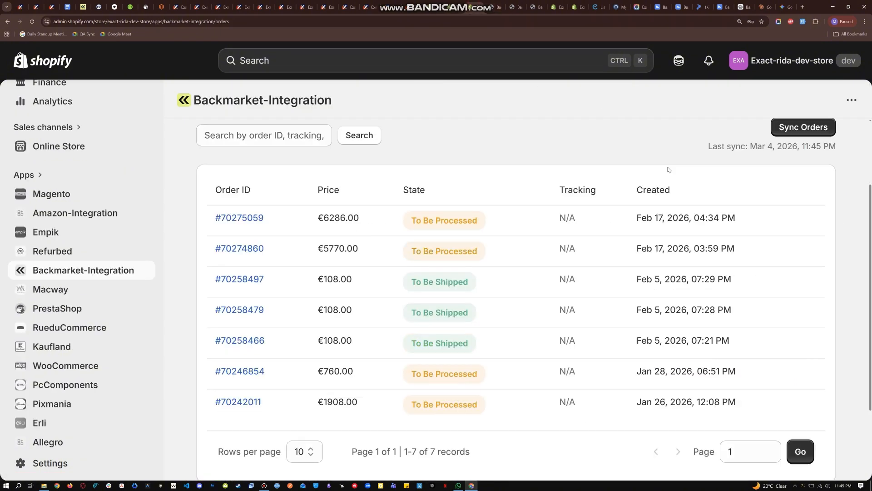
scroll(668, 170, up, 3)
click(808, 227)
scroll(584, 272, down, 2)
scroll(584, 291, down, 3)
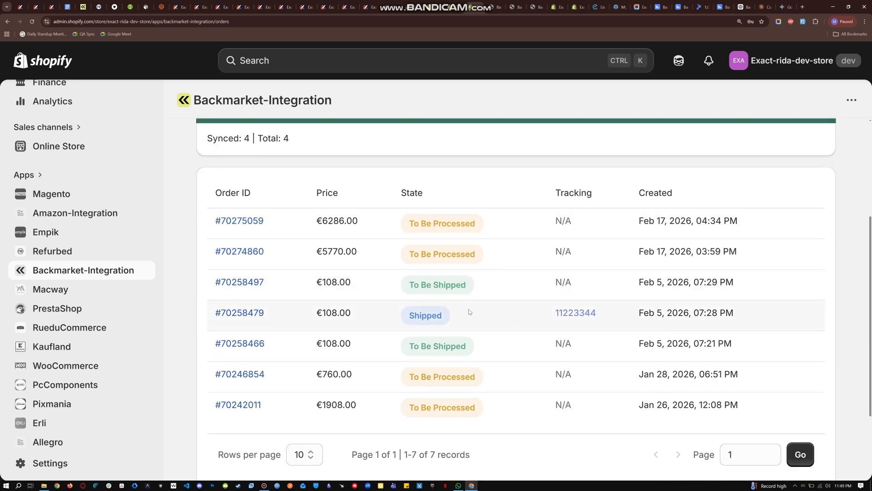
Open the shipped Backmarket order's details and check its order number, status and shipper.
click(249, 318)
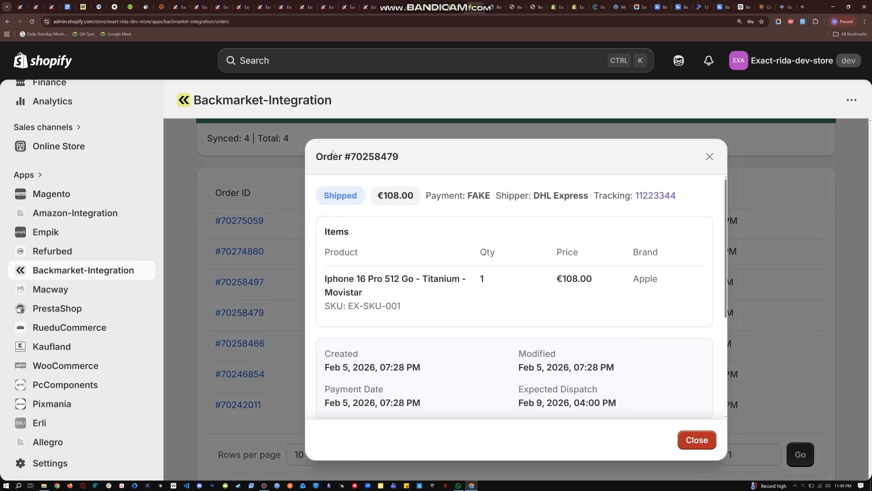
drag(316, 162, 400, 158)
drag(364, 194, 324, 199)
click(371, 199)
drag(532, 196, 590, 197)
click(601, 217)
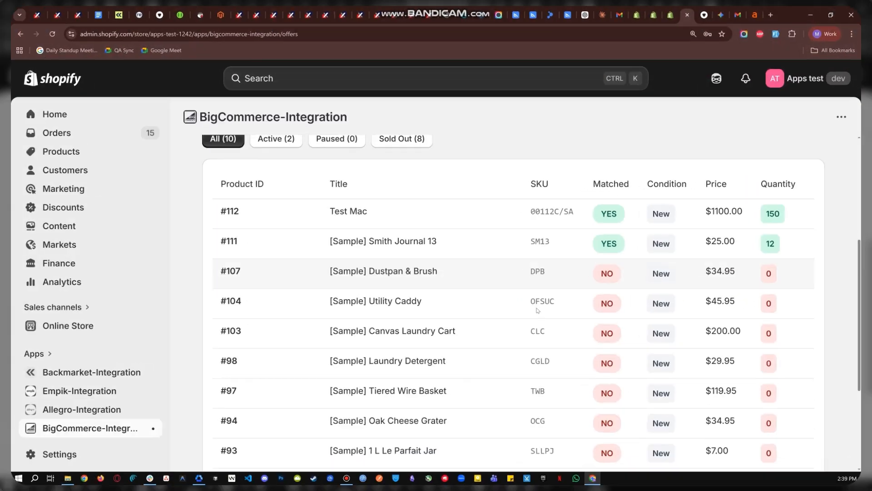
Examine the column headings of the BigCommerce offers table and the Utility Caddy product's SKU and title.
double_click(536, 301)
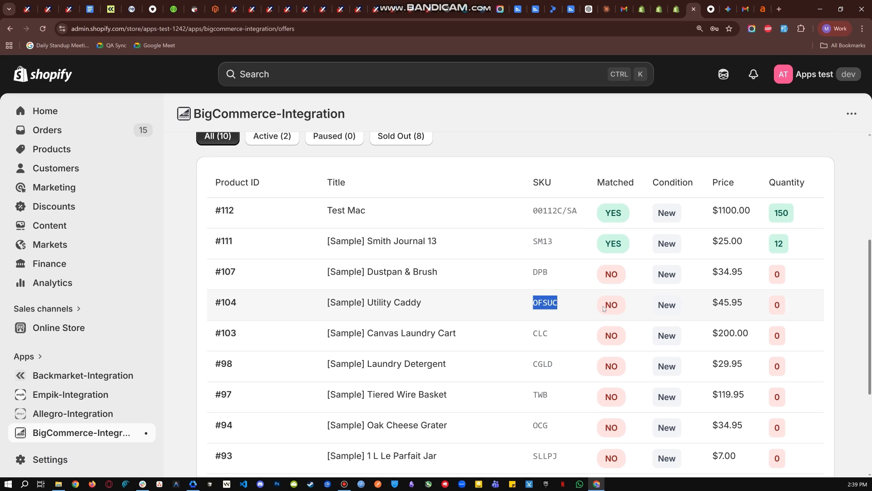
click(580, 281)
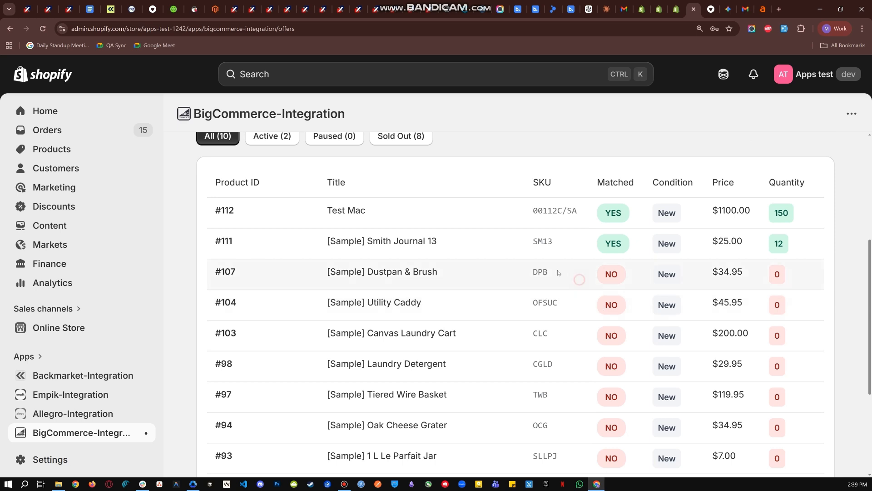
drag(206, 181, 376, 183)
click(270, 182)
click(377, 183)
drag(521, 182, 818, 189)
click(571, 183)
click(652, 182)
click(700, 192)
click(762, 187)
click(816, 187)
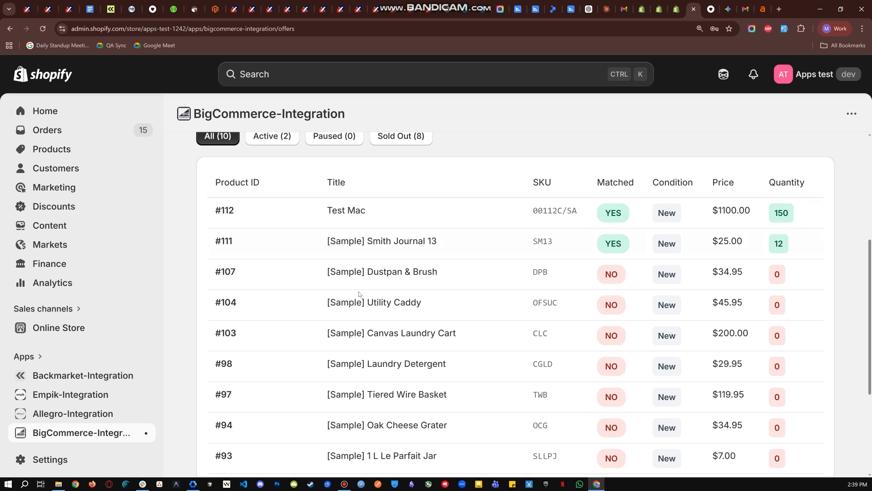
drag(329, 301, 456, 302)
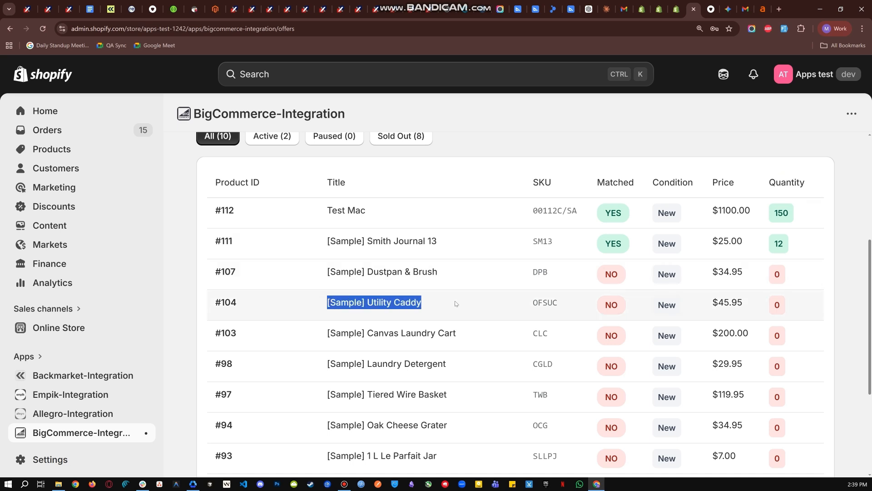
click(454, 301)
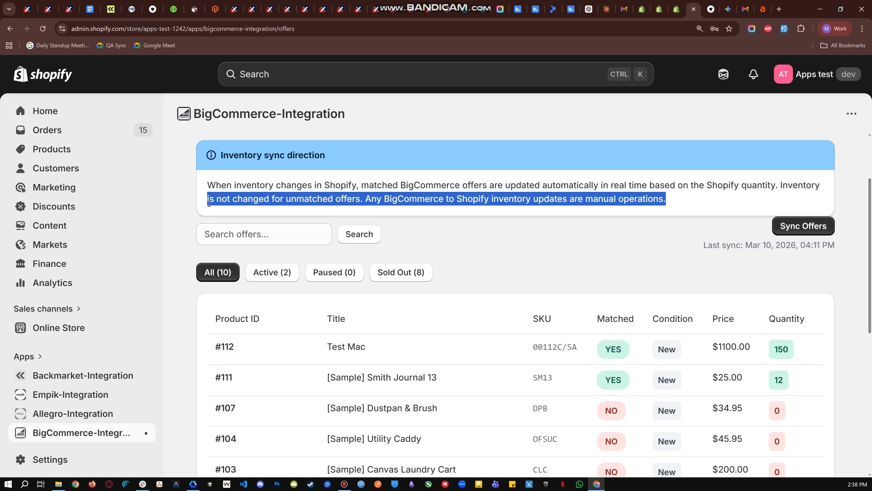
Check the Utility Caddy offer's matched status and quantity, and copy its SKU, OFSUC.
scroll(371, 281, down, 2)
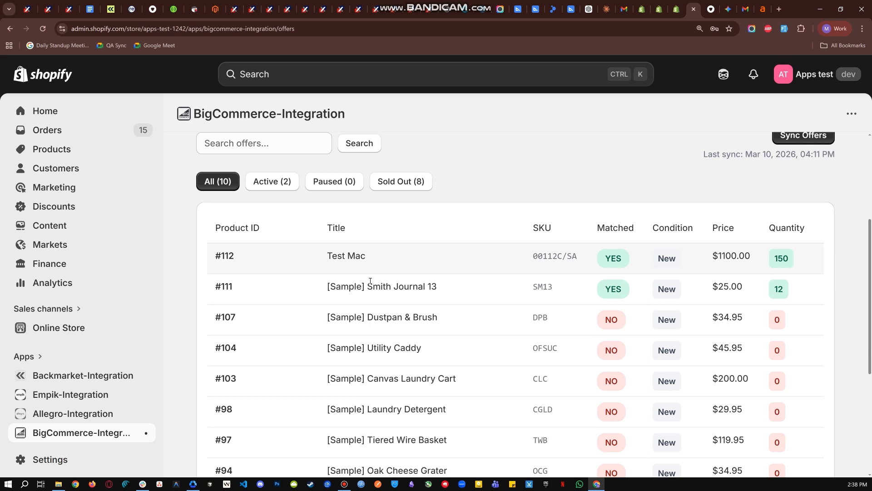
scroll(370, 281, down, 1)
double_click(613, 305)
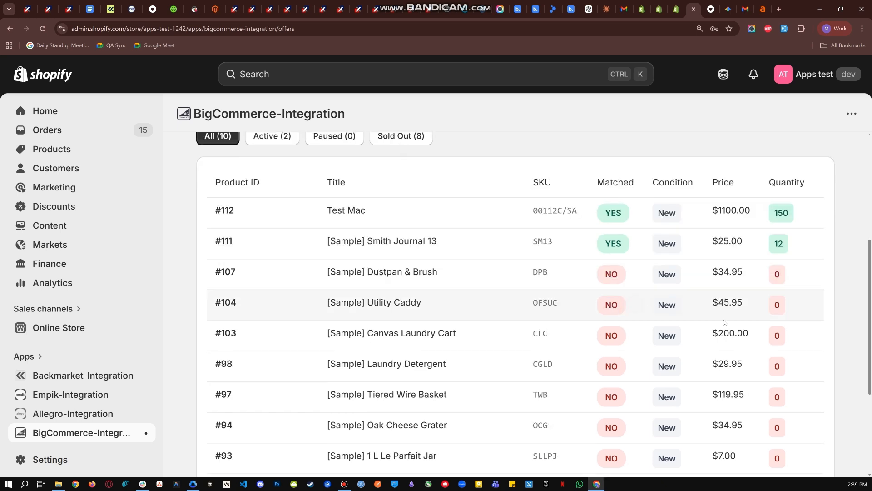
double_click(777, 304)
click(792, 309)
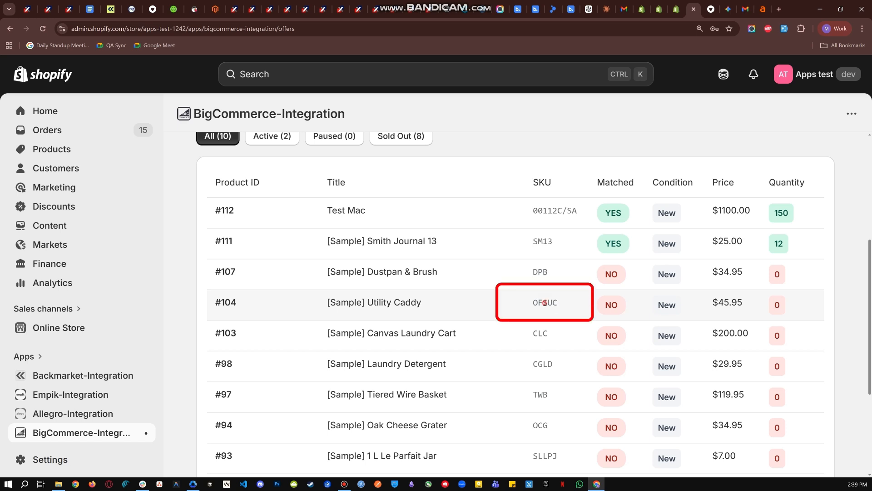
double_click(545, 303)
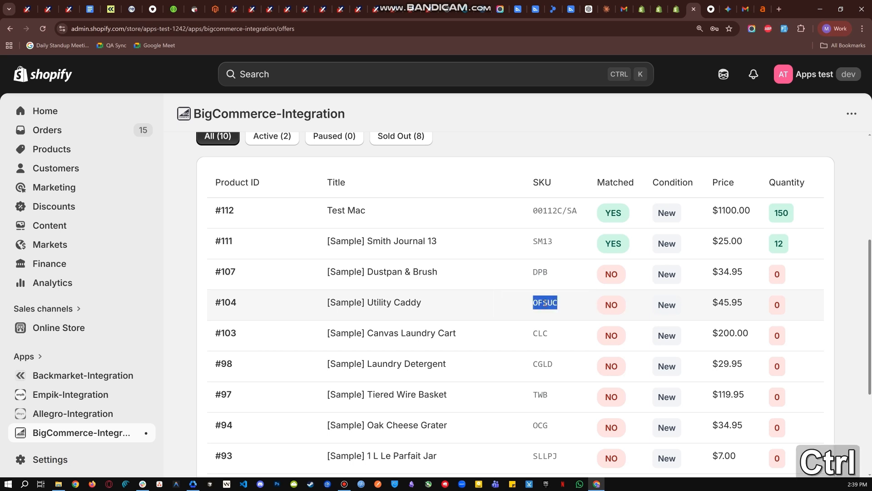
key(ctrl+c)
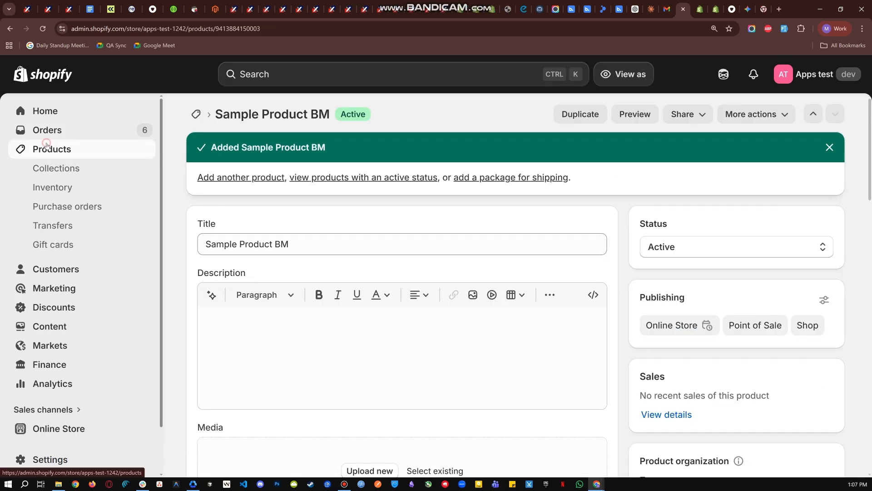
Start a new Shopify product titled "Sample BigCom Product".
click(46, 144)
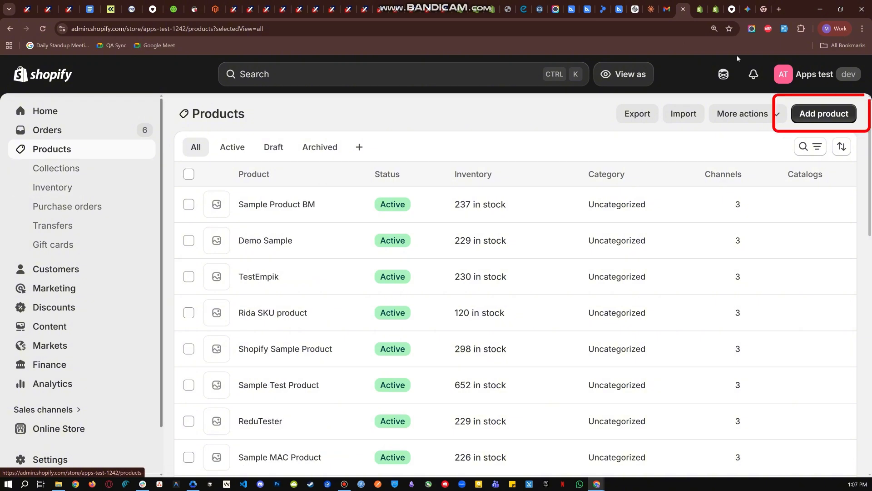
click(832, 114)
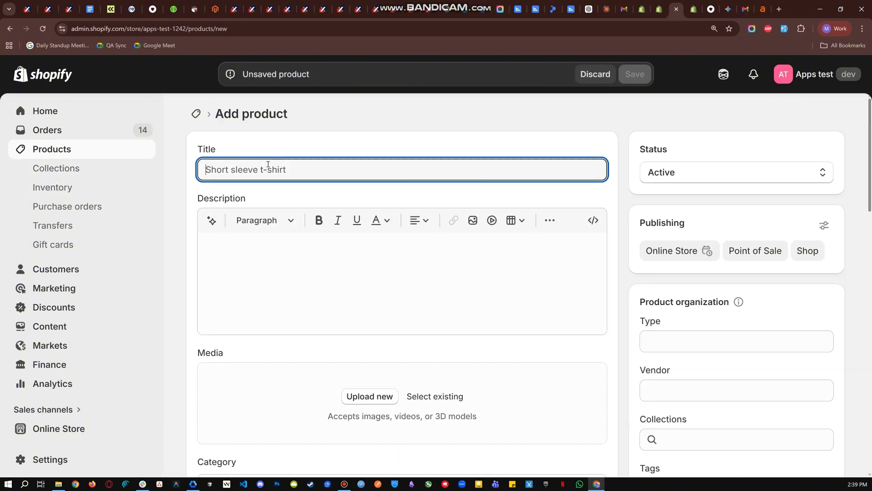
text(Sample B)
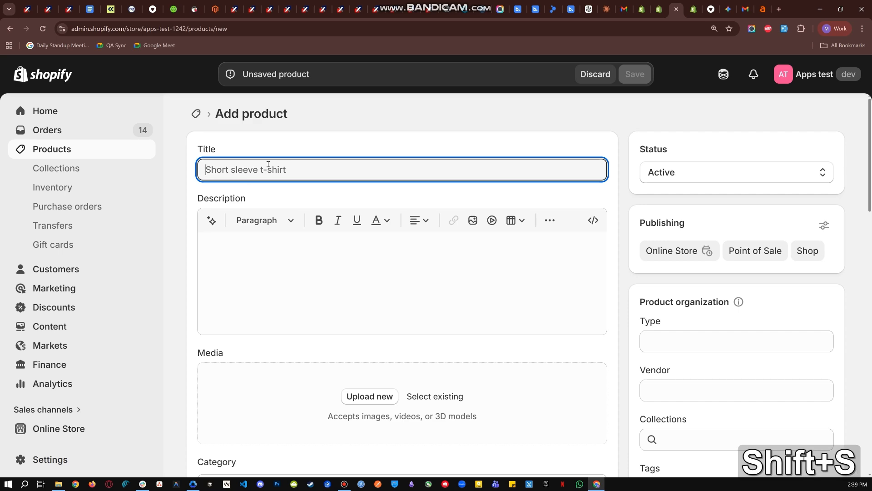
text(igCom Product)
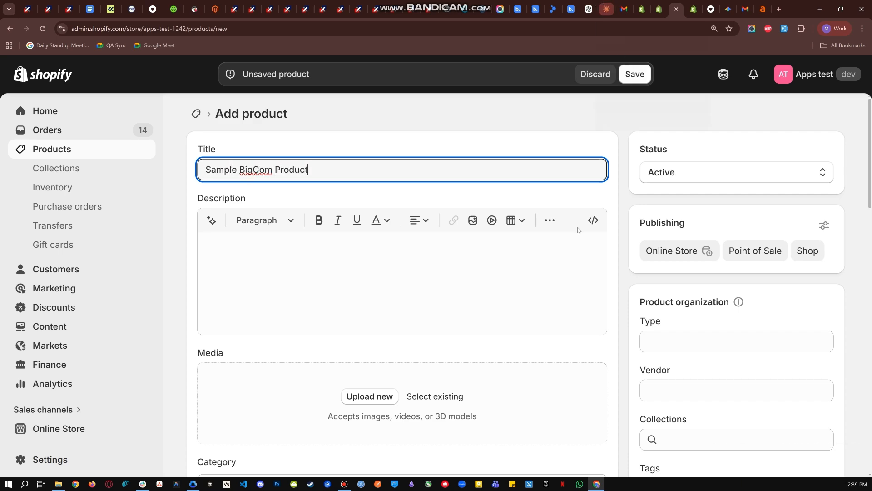
Set the new product's SKU to OFSUC and save the product.
scroll(299, 321, down, 7)
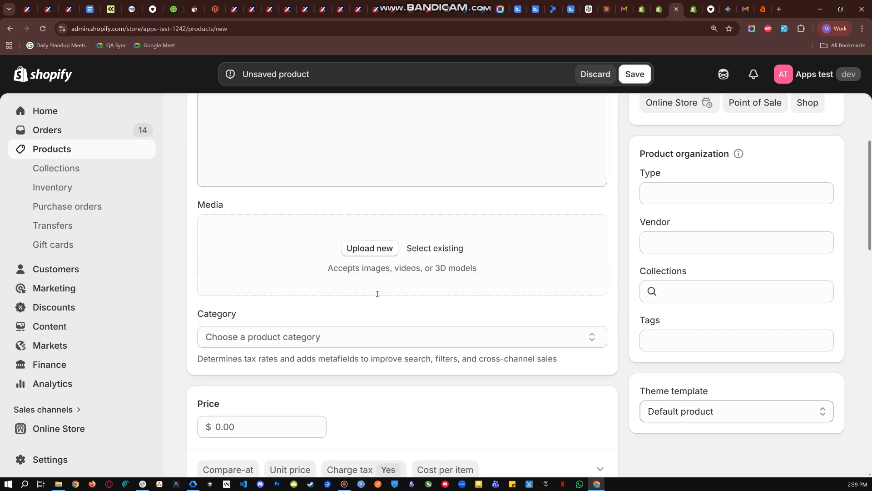
scroll(252, 320, down, 8)
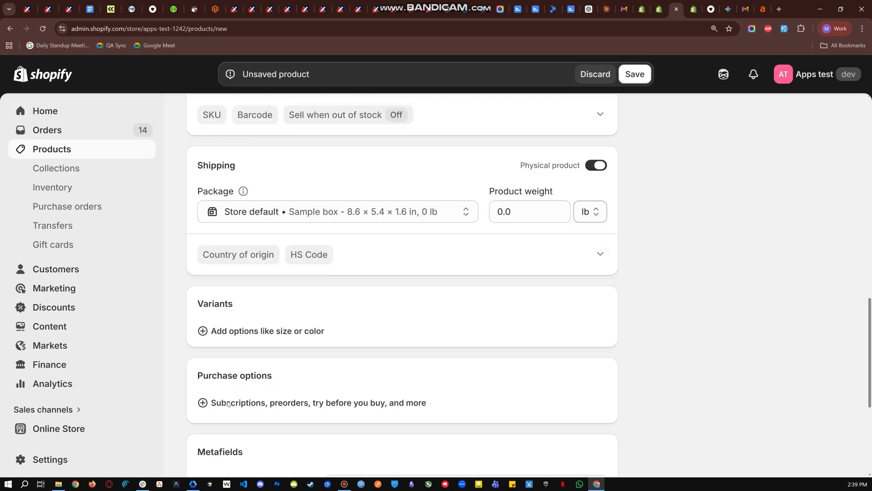
scroll(252, 320, up, 3)
click(212, 269)
key(ctrl+v)
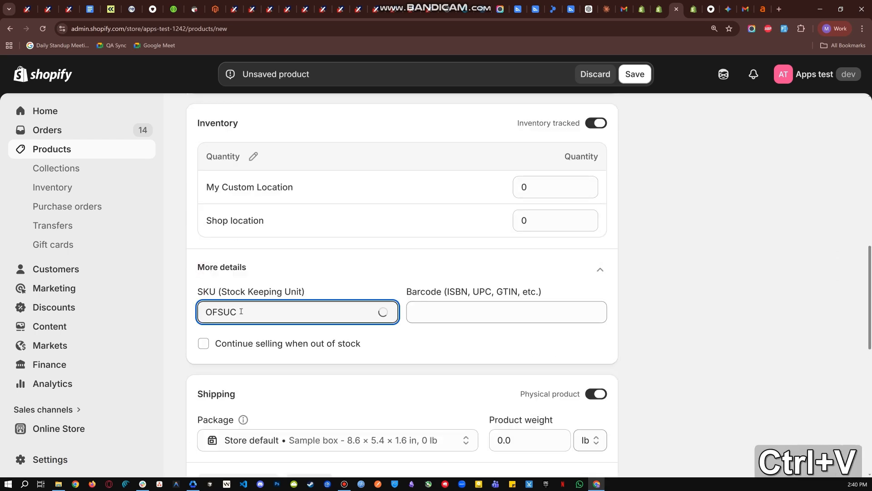
key(BackSpace)
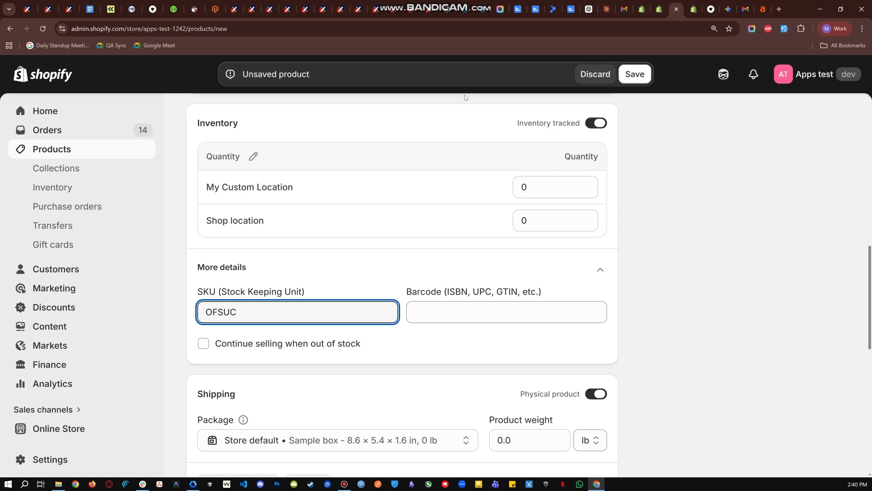
click(635, 74)
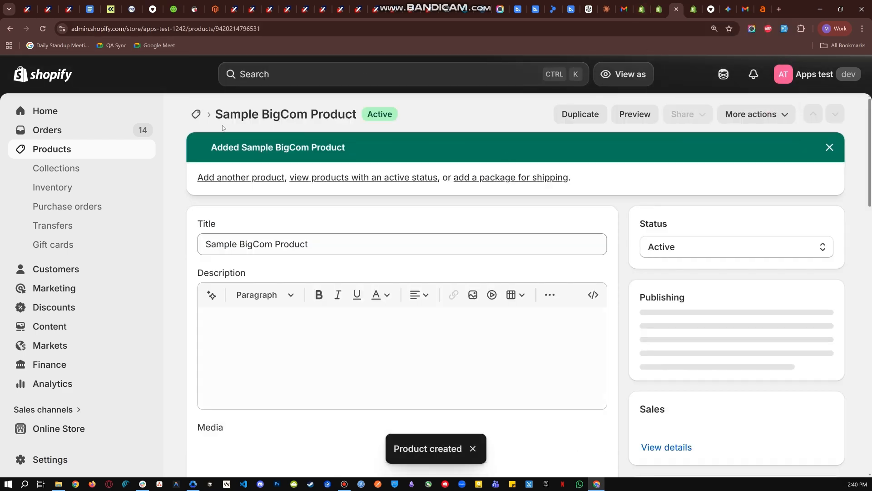
Return to the BigCommerce offers list and sync the offers.
click(692, 9)
click(591, 303)
scroll(590, 303, up, 2)
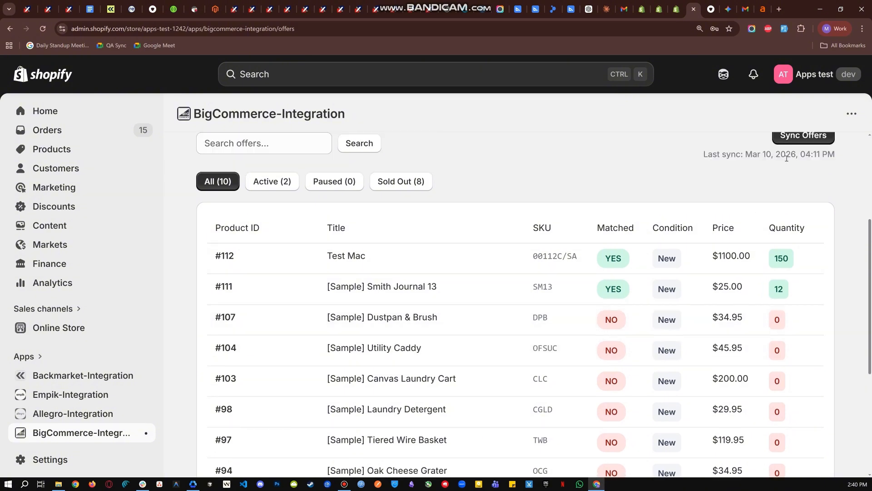
click(784, 181)
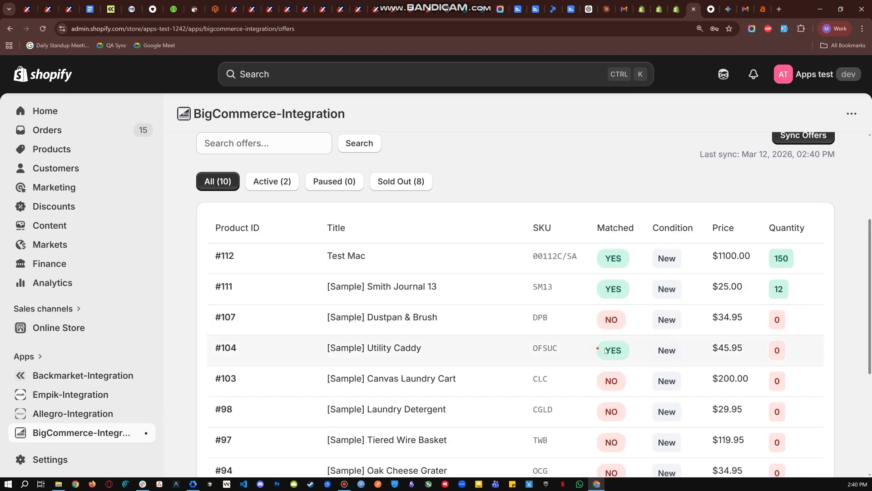
Examine the Utility Caddy offer's matched status and its SKU in the offers table.
drag(599, 350, 641, 349)
click(627, 349)
click(642, 348)
drag(583, 350, 531, 349)
click(547, 341)
drag(591, 350, 652, 348)
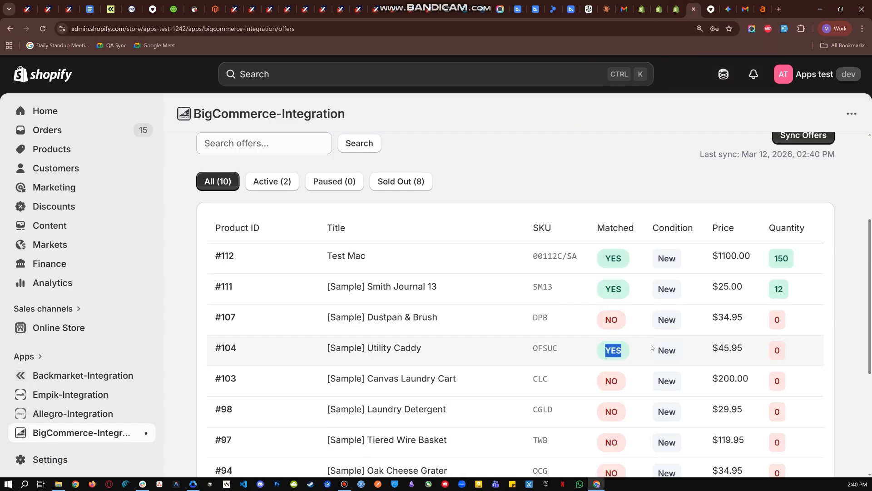
click(627, 350)
drag(598, 351, 591, 350)
click(589, 348)
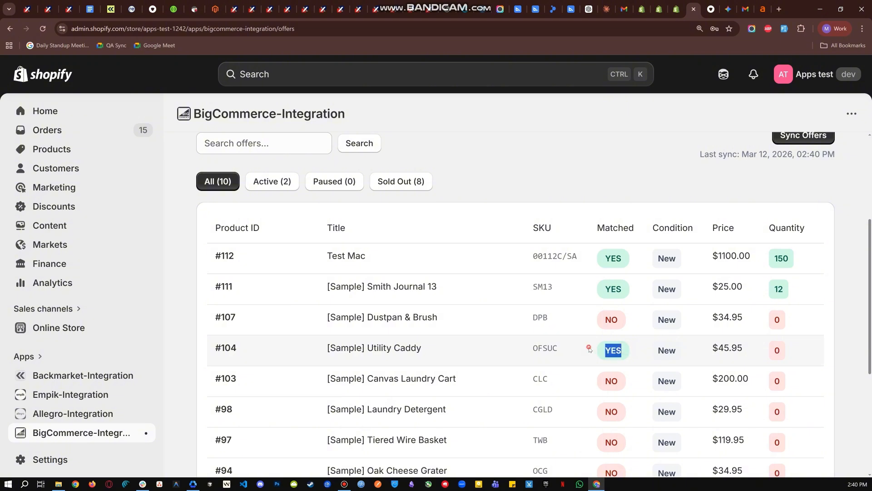
click(562, 348)
drag(547, 348, 533, 348)
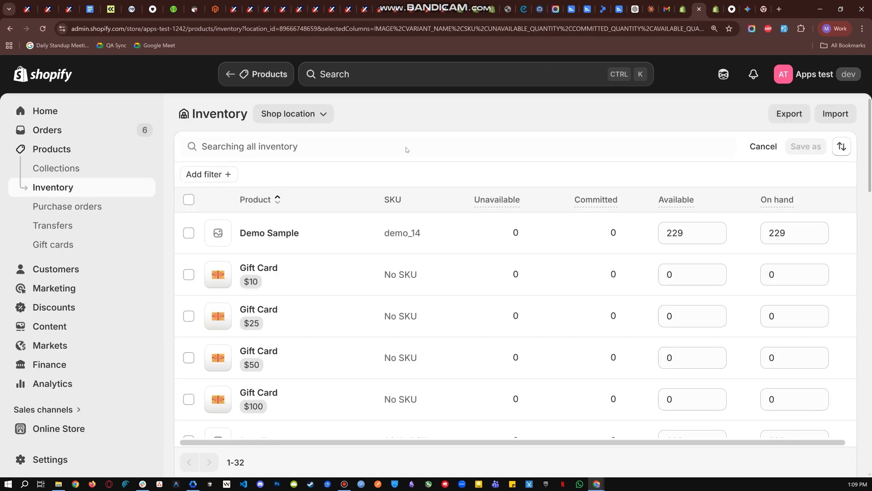
Go to the Shopify product inventory and search it for the SKU POYAR01.
click(48, 150)
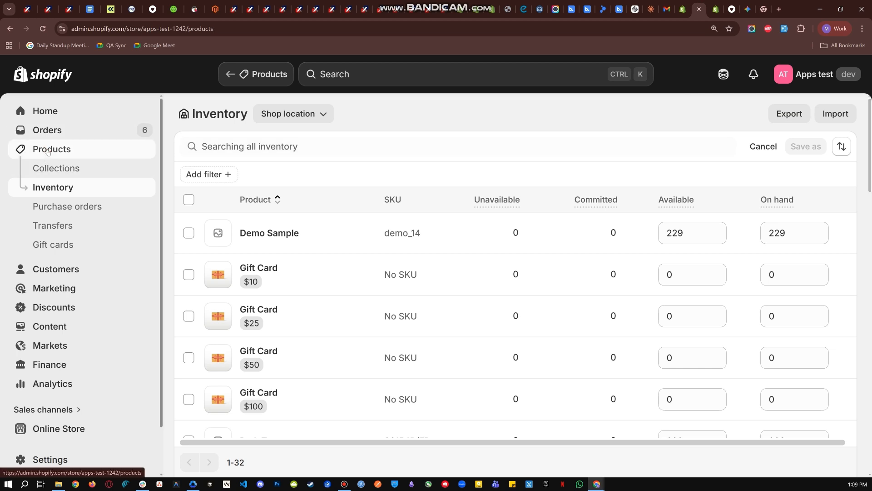
click(57, 188)
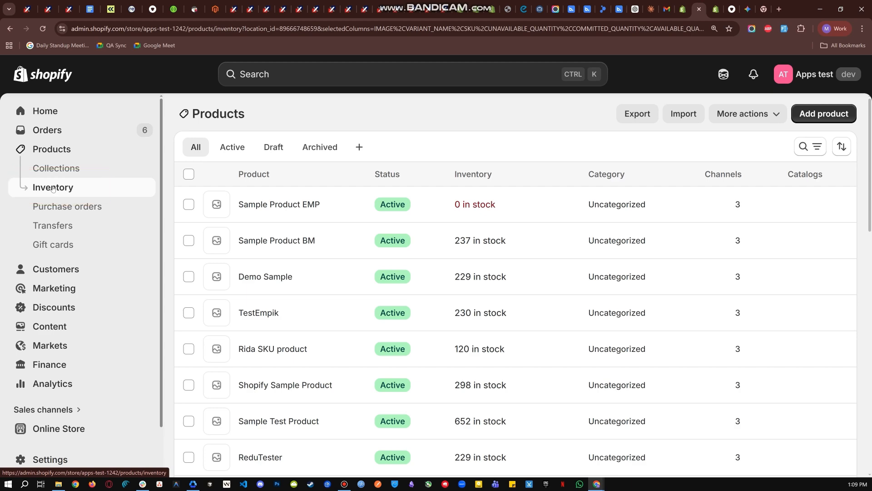
key(ctrl+v)
key(ctrl+v)
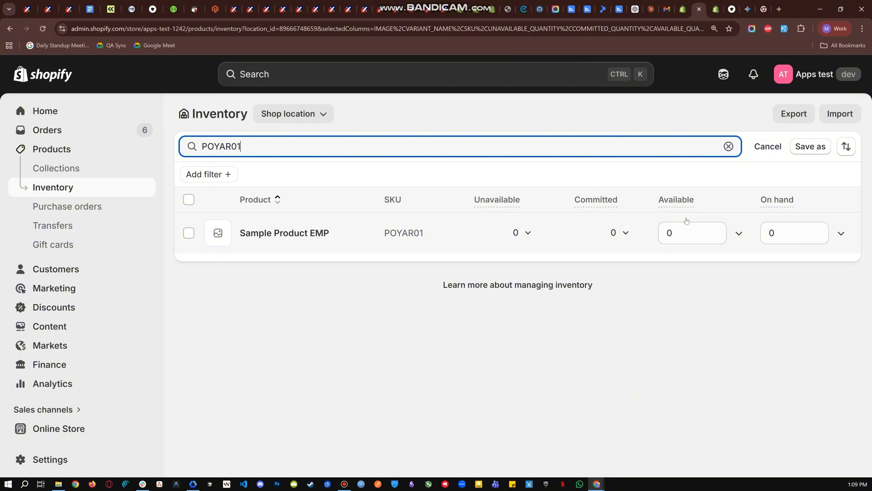
Set the listed product's available inventory quantity to 242 and save the change.
click(674, 232)
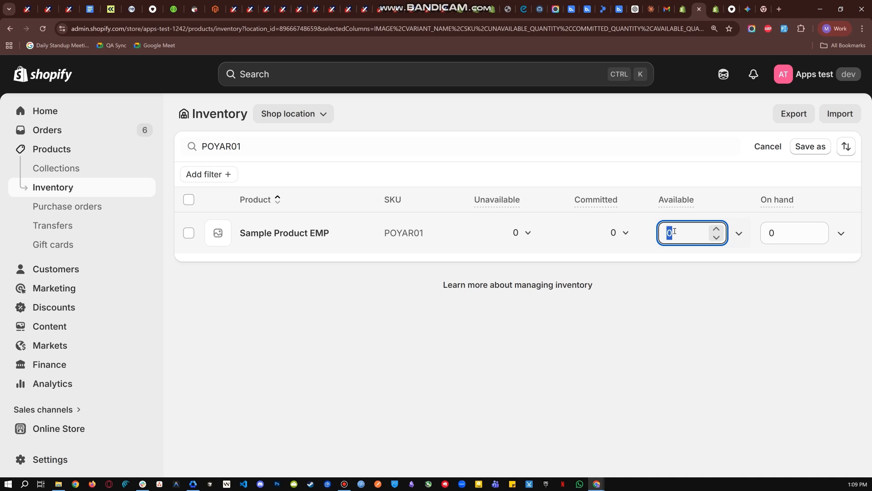
text(3)
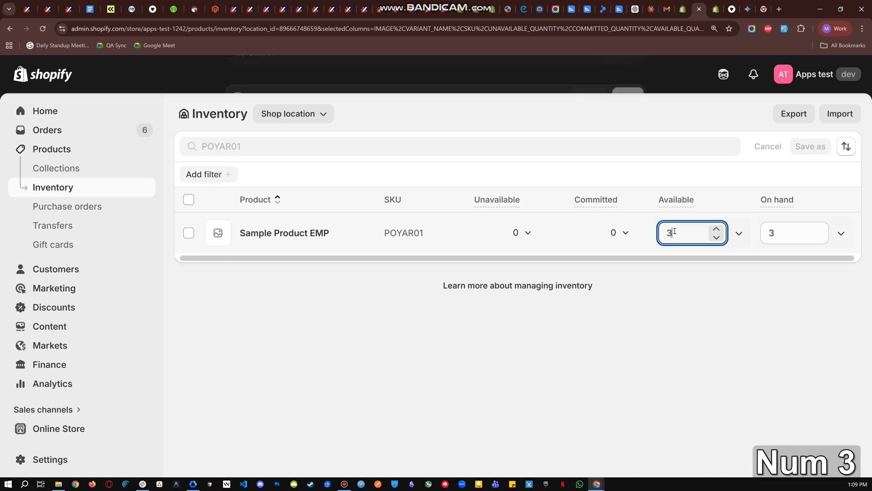
text(4)
text(2)
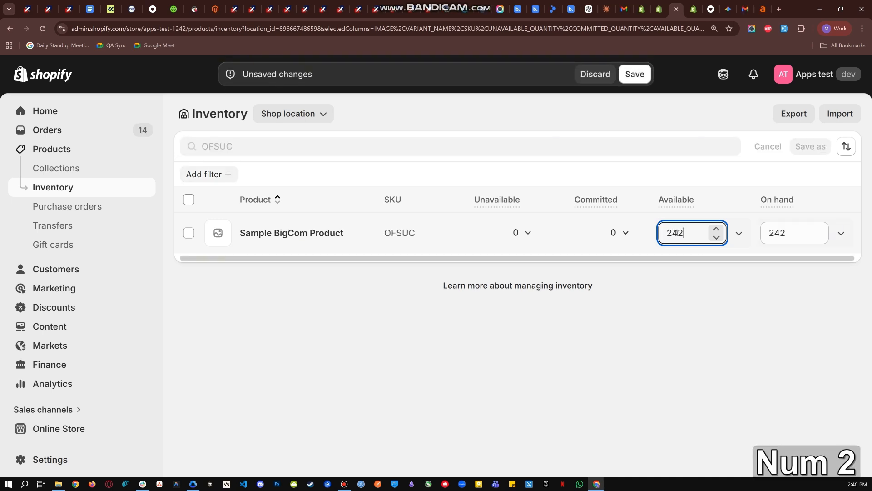
click(635, 76)
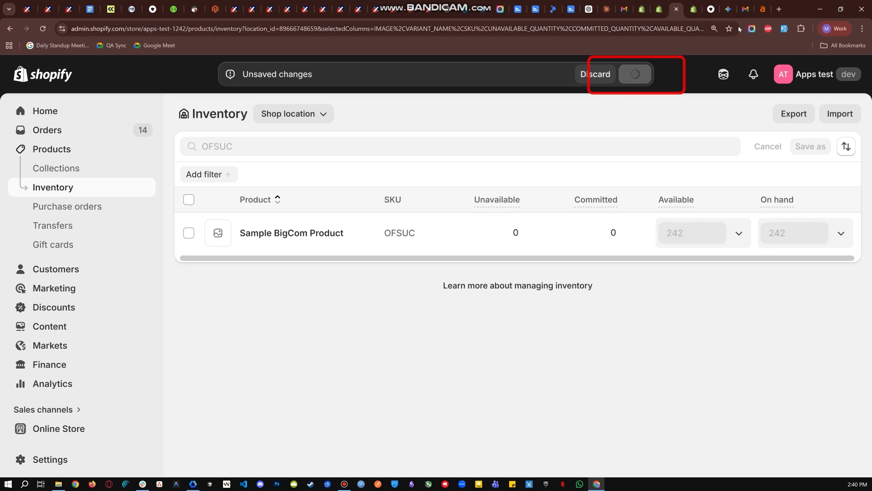
Recheck the saved Shopify inventory quantity and sync the BigCommerce offers again.
click(693, 9)
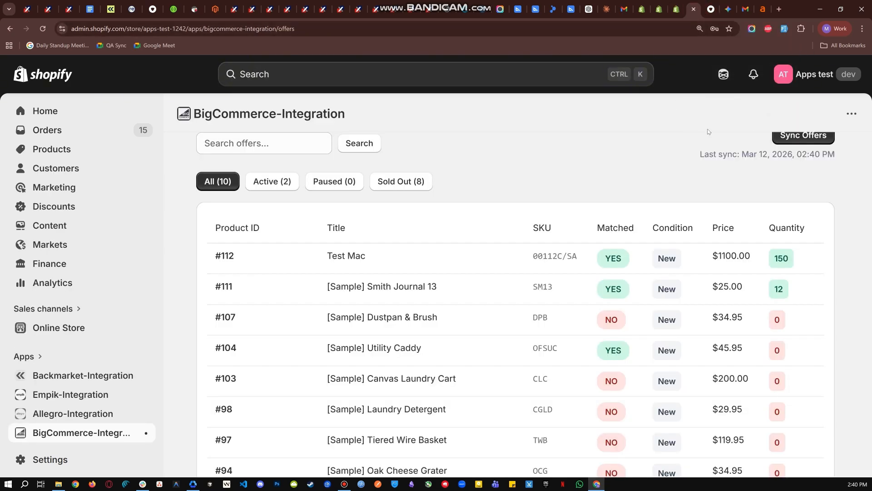
key(ctrl+shift+Tab)
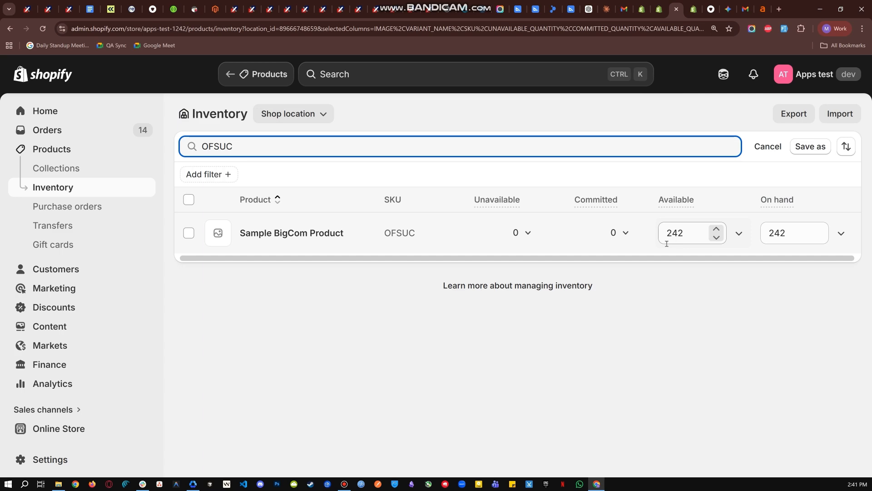
click(694, 15)
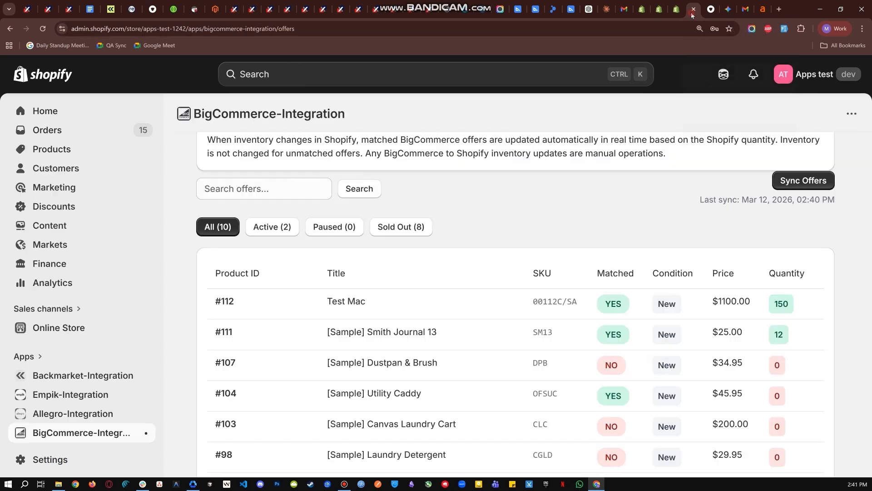
click(797, 178)
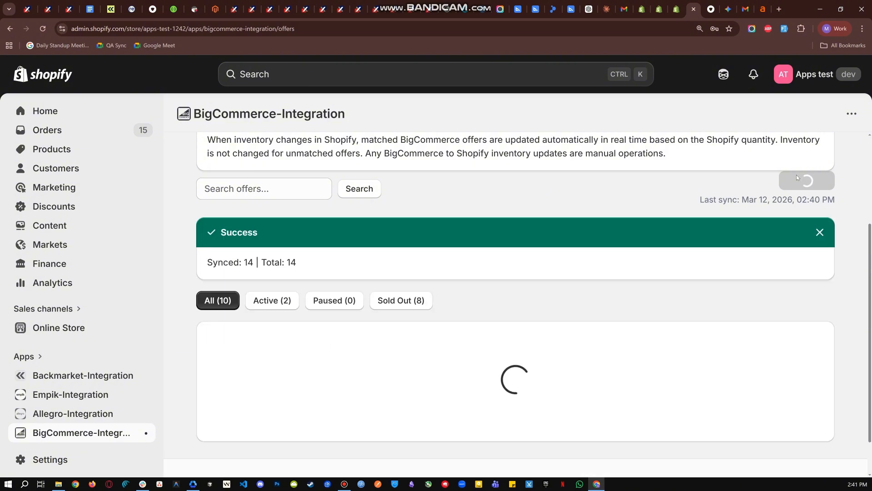
Examine the Utility Caddy offer's quantity, title and price in the refreshed offers table.
scroll(695, 290, down, 2)
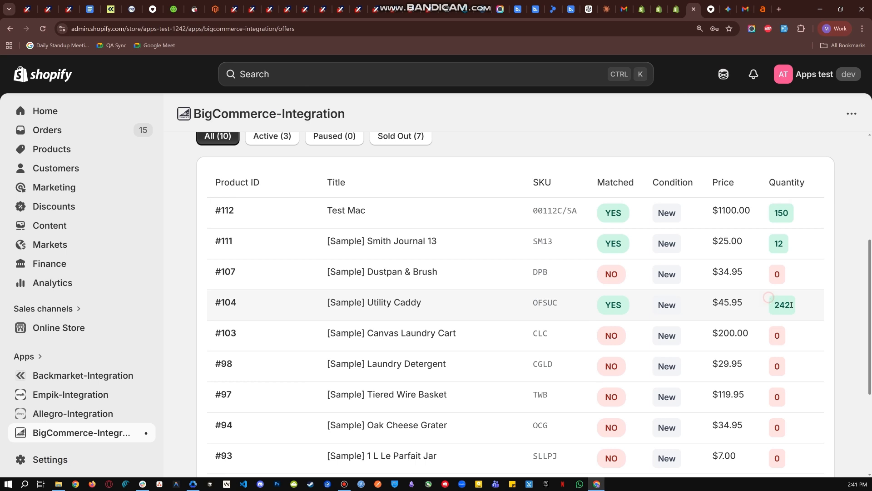
drag(769, 301, 798, 306)
click(773, 309)
mouse_move(772, 306)
mouse_down()
mouse_move(801, 303)
mouse_move(776, 300)
mouse_up()
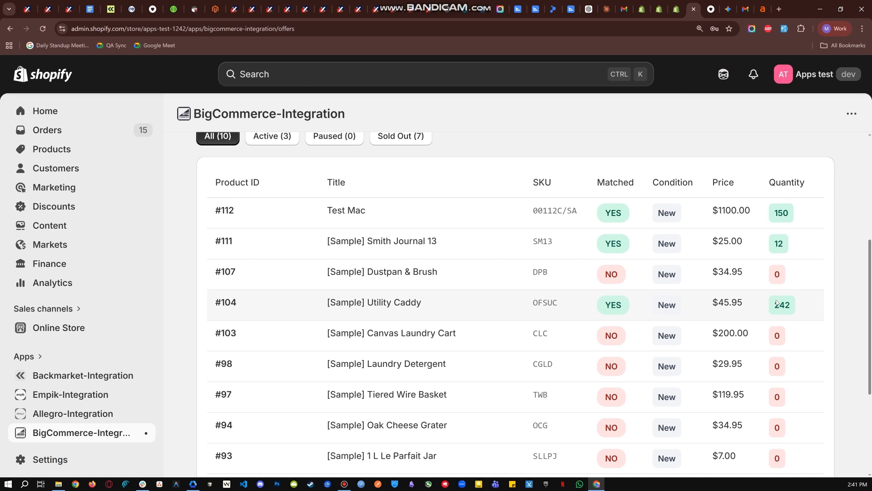
click(806, 299)
drag(325, 309, 464, 302)
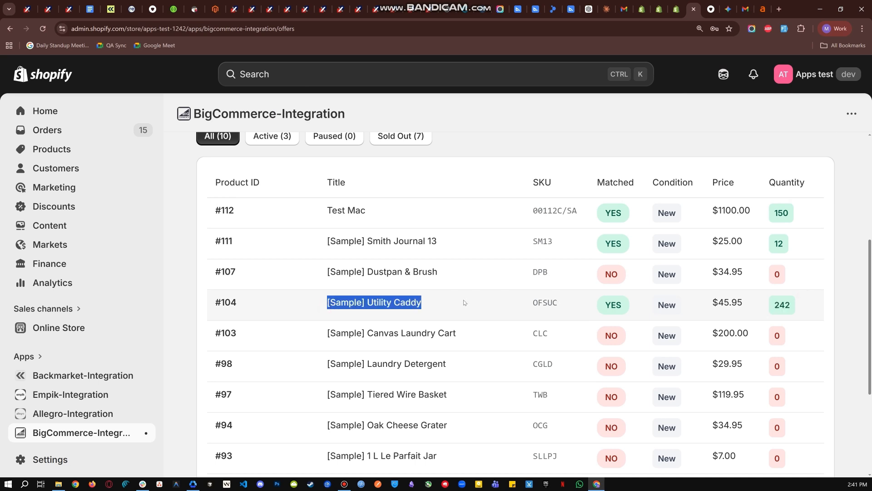
click(464, 302)
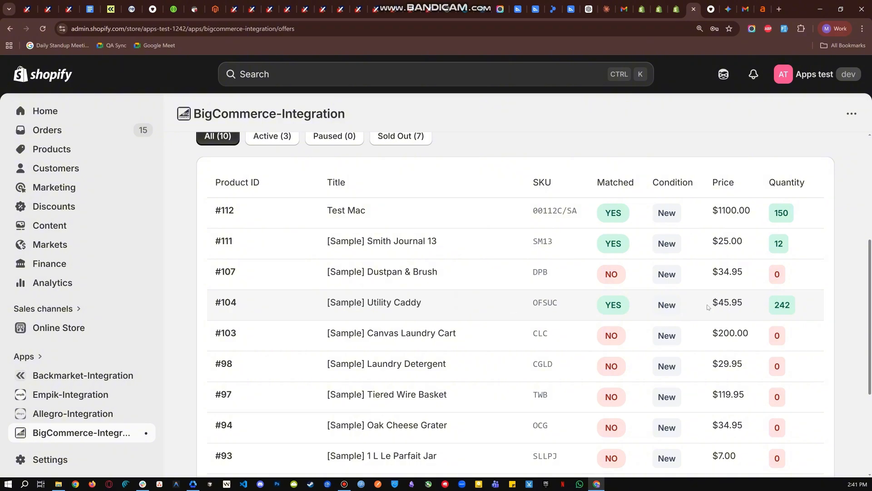
drag(711, 302, 721, 303)
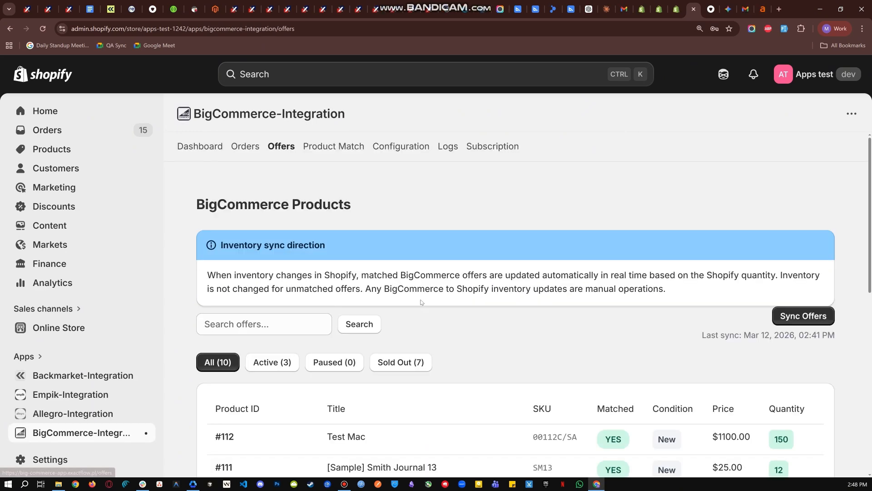
Copy the SKU SLLPJ of the unmatched "[Sample] 1 L Le Parfait Jar" offer.
scroll(489, 335, down, 7)
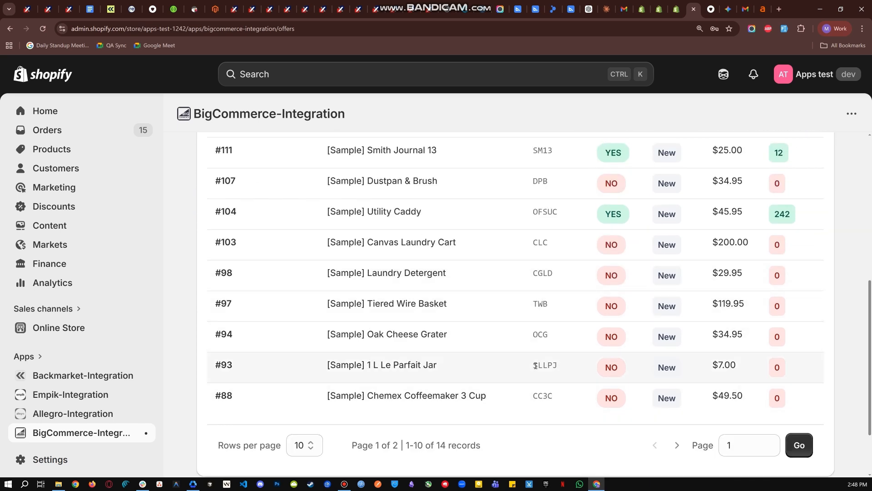
drag(536, 365, 574, 367)
key(ctrl+c)
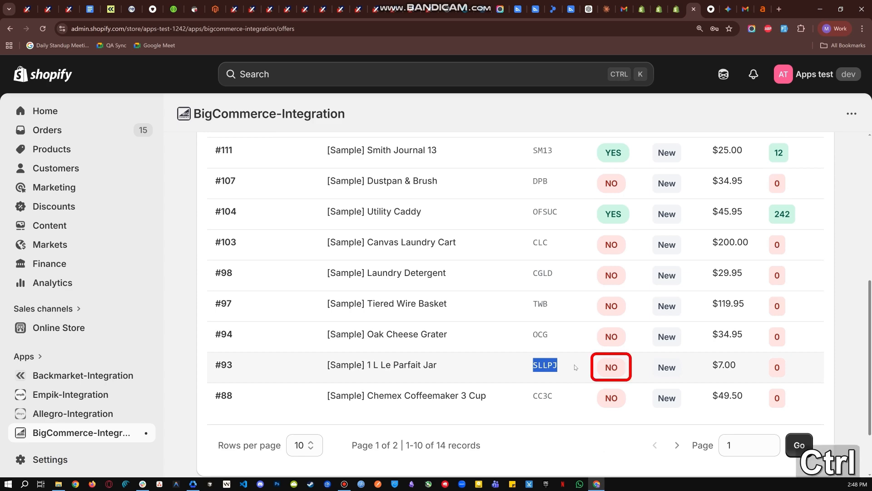
key(ctrl+c)
click(575, 367)
Start a new product match with the Shopify product "The Inventory Not Tracked Snowboard" and its Default Title (00112C/SA) variant.
scroll(514, 299, up, 6)
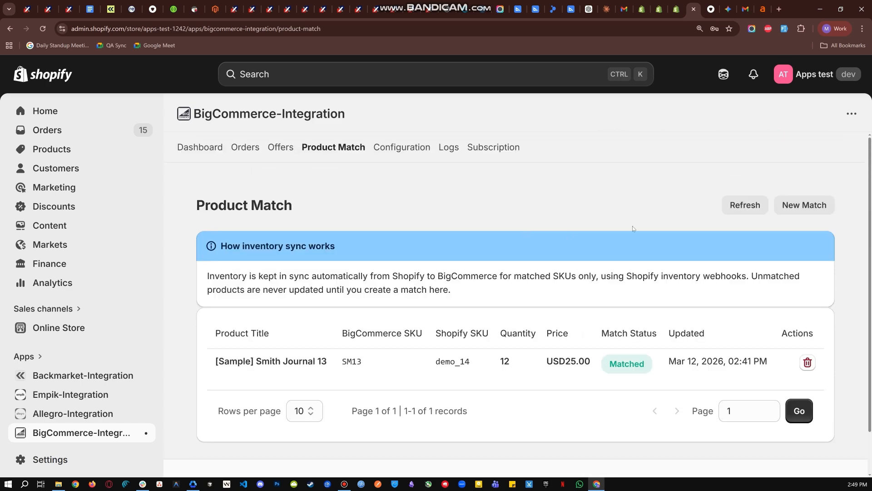
click(796, 206)
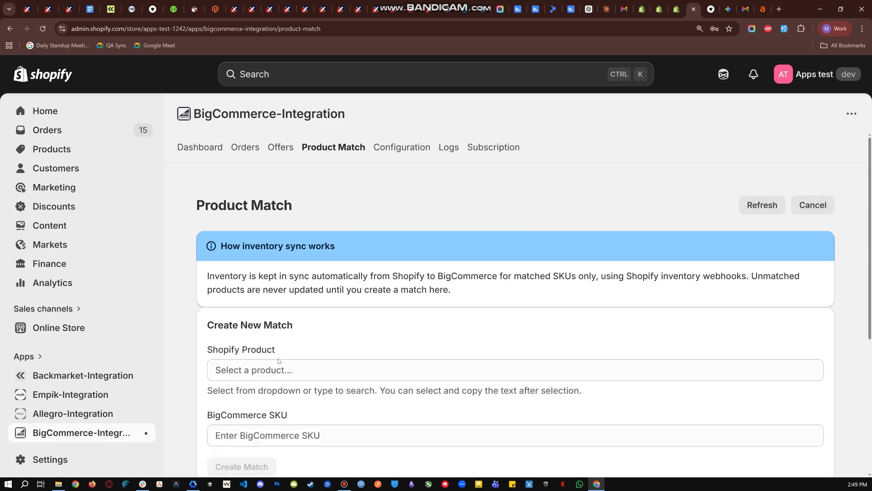
click(279, 368)
scroll(387, 258, down, 3)
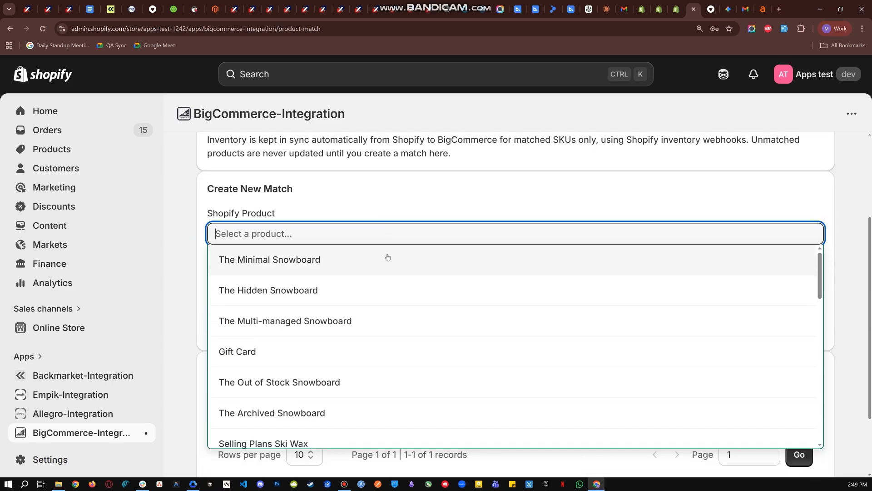
scroll(362, 341, down, 10)
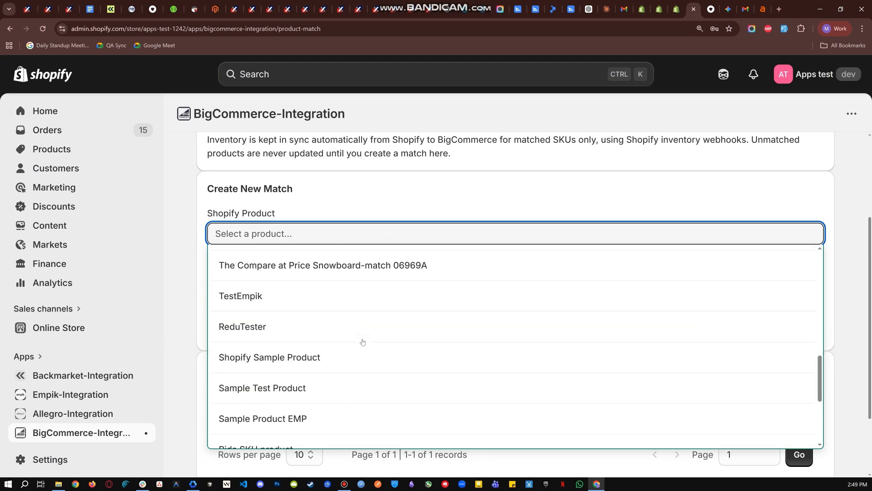
scroll(362, 342, down, 2)
click(311, 387)
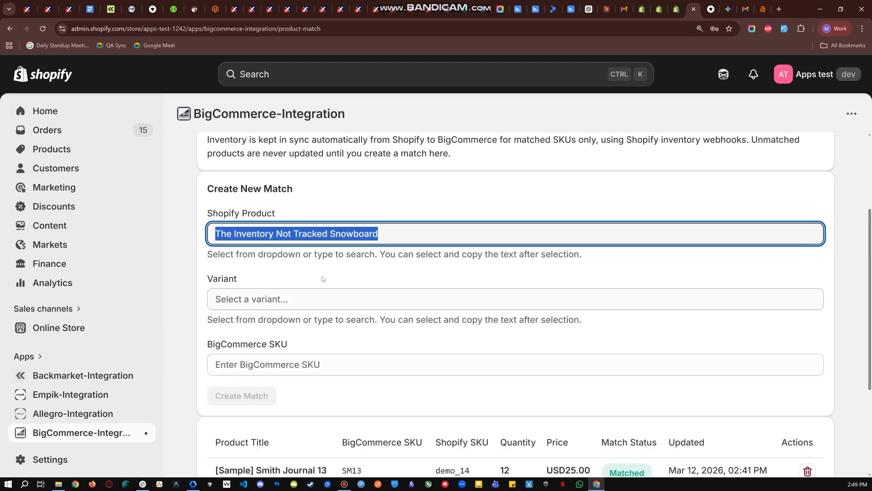
click(307, 293)
click(283, 327)
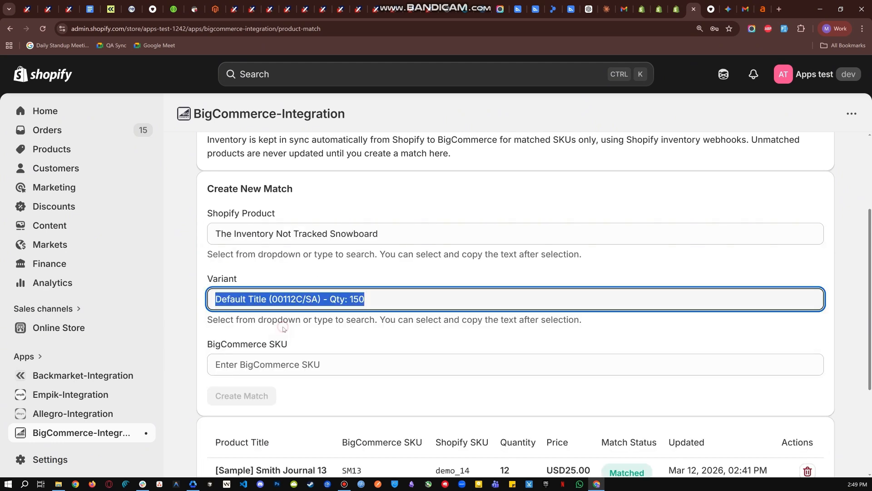
Enter SLLPJ as the BigCommerce SKU and create the match.
click(262, 364)
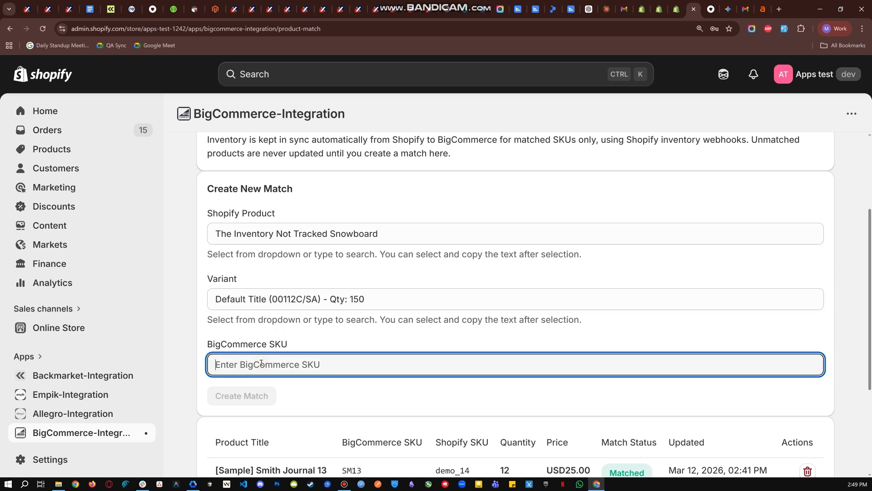
key(ctrl)
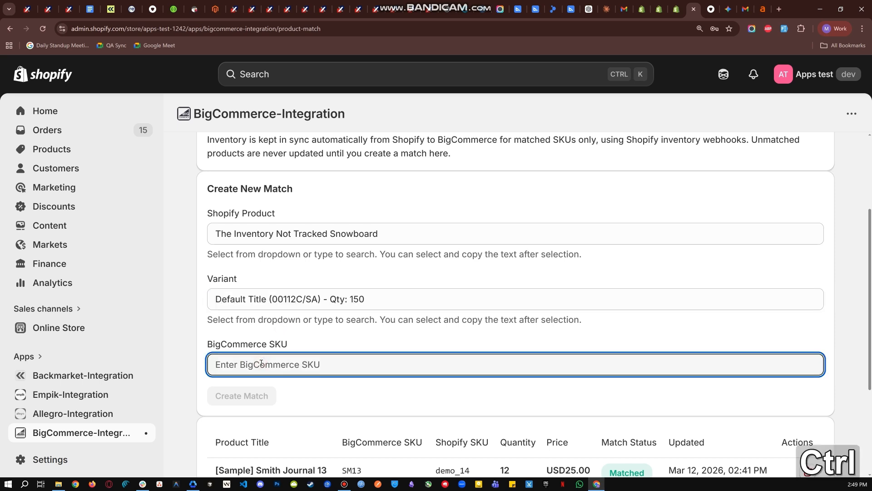
key(ctrl+v)
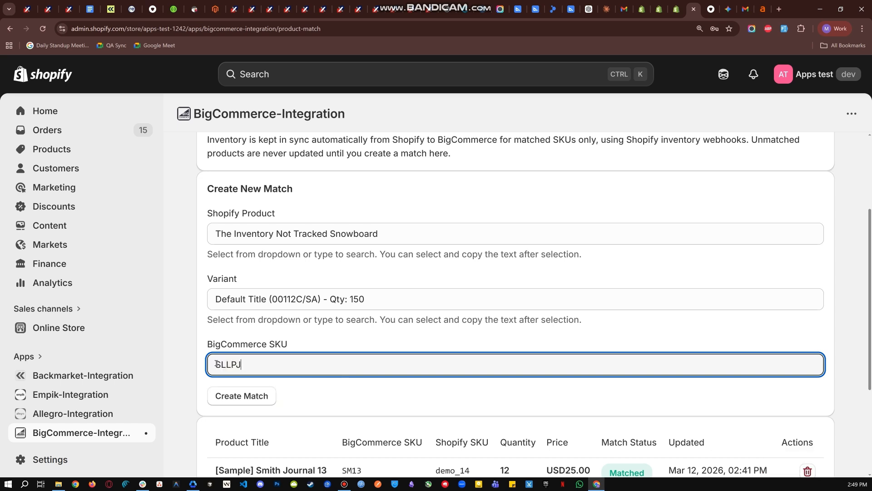
click(216, 363)
key(BackSpace)
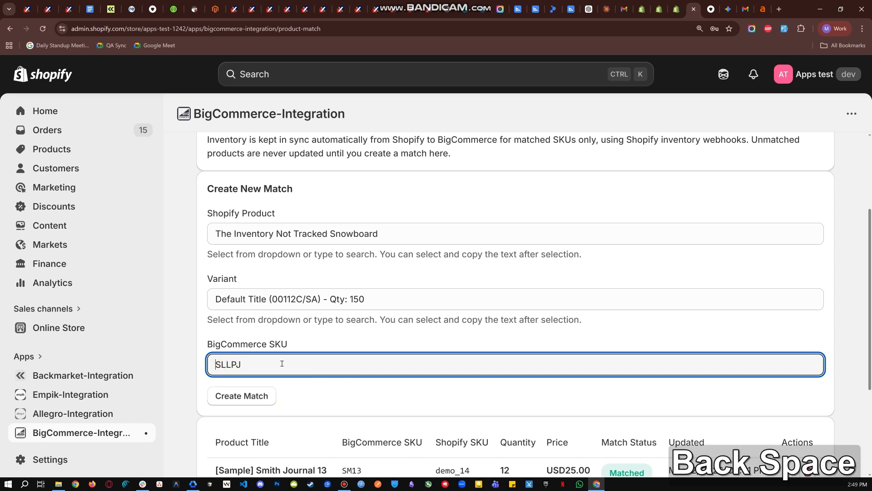
click(237, 396)
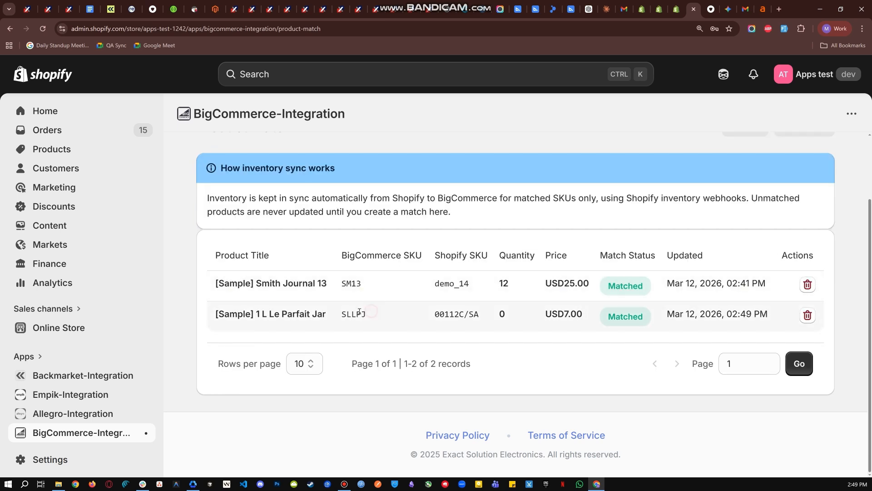
Examine the new match's BigCommerce SKU and Shopify SKU, and the Match Status column.
mouse_move(371, 313)
mouse_down()
mouse_move(334, 313)
mouse_move(369, 314)
mouse_up()
click(330, 313)
click(369, 314)
drag(339, 250, 489, 253)
click(432, 255)
click(489, 253)
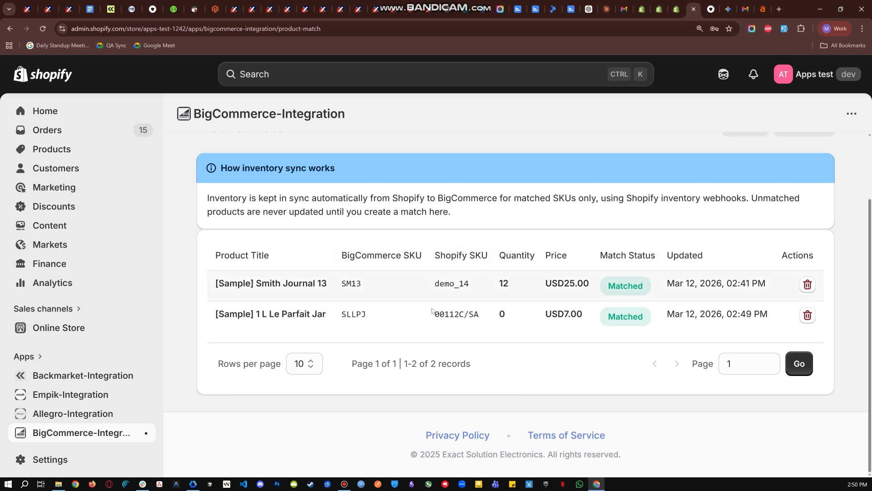
drag(433, 312, 485, 313)
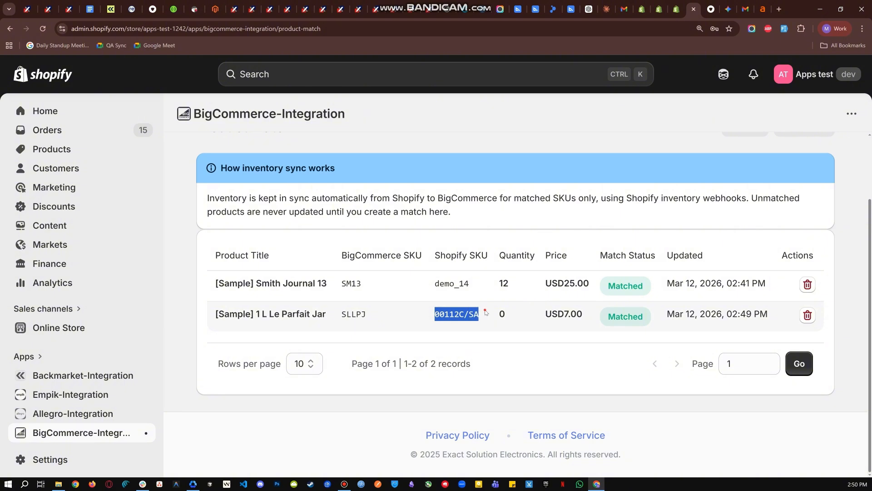
click(485, 313)
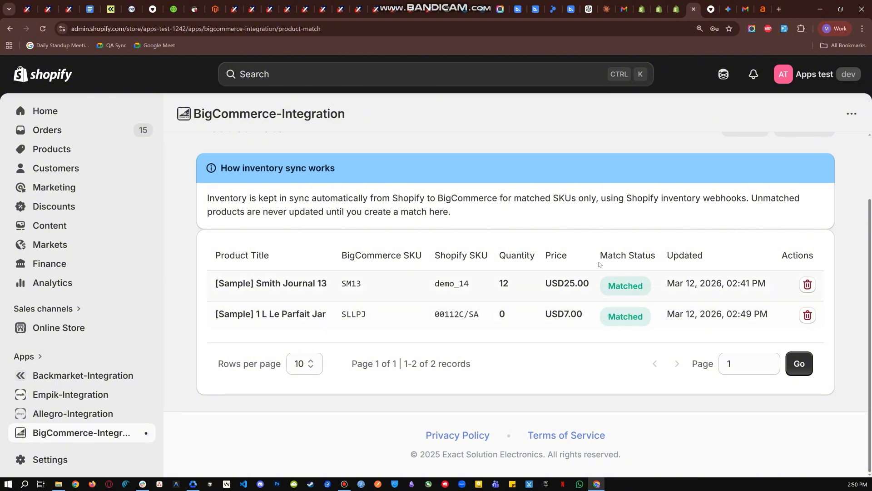
drag(597, 255, 661, 252)
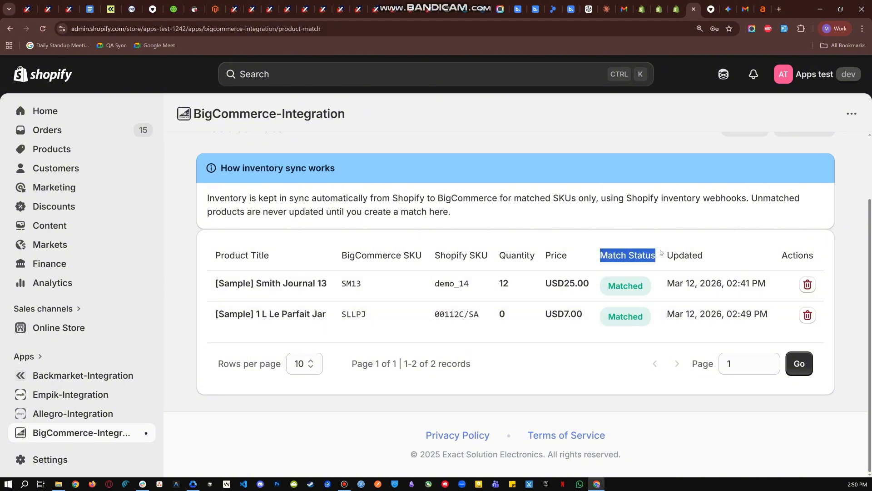
Search the Shopify shop location's inventory for SKU 00112C/SA.
click(652, 249)
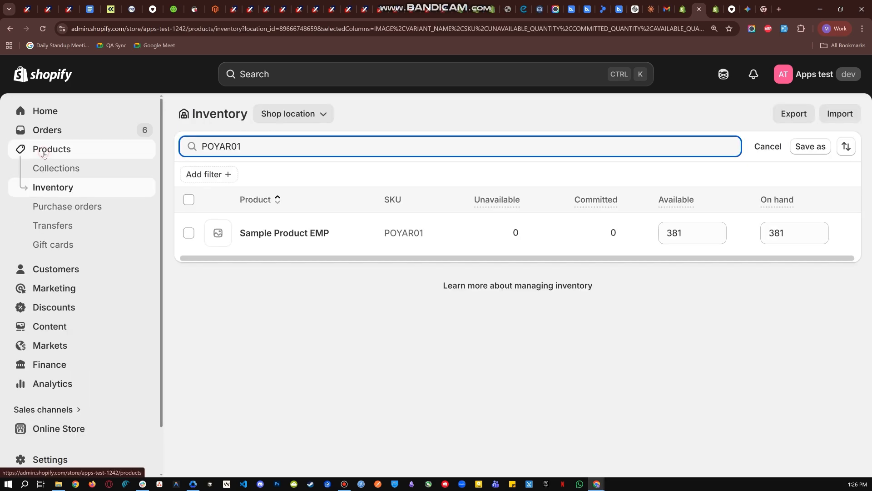
click(45, 152)
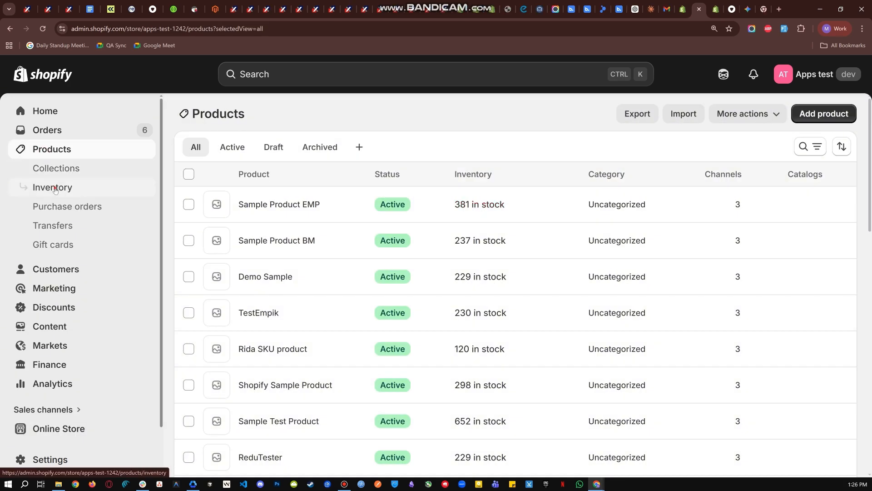
click(54, 188)
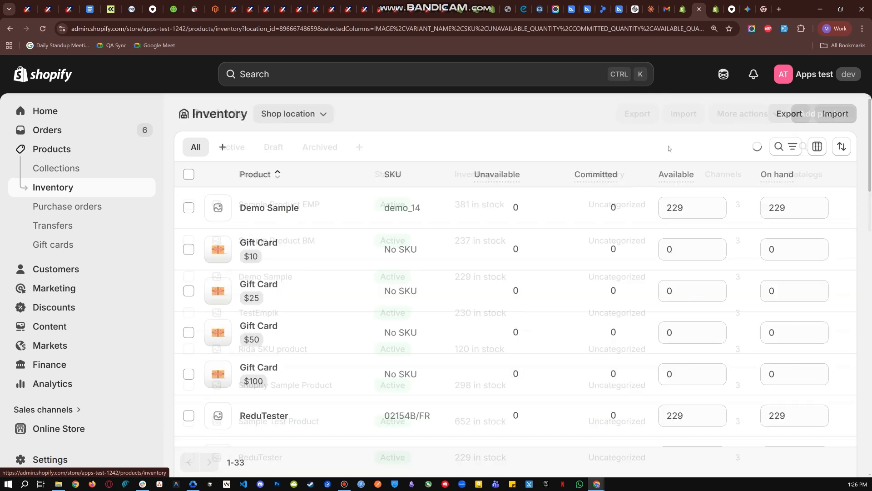
click(785, 146)
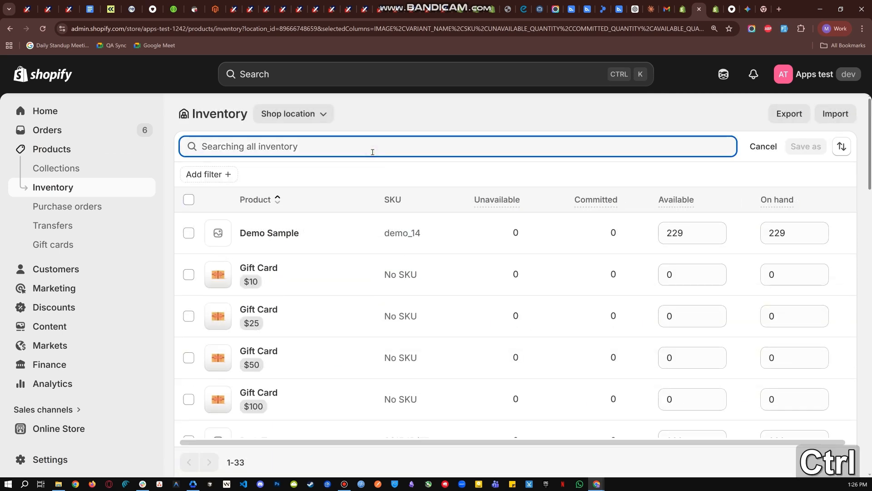
text(ridaskuu)
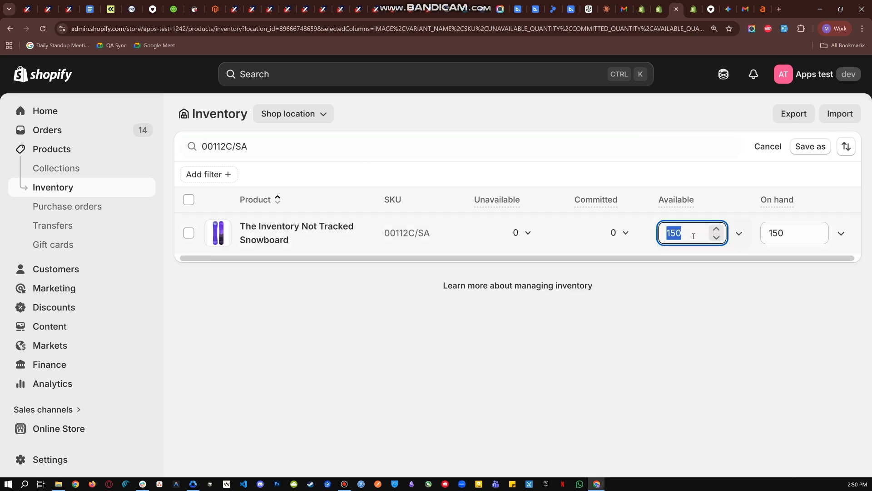
Set the available quantity of The Inventory Not Tracked Snowboard to 260 and save the change.
text(260)
click(677, 334)
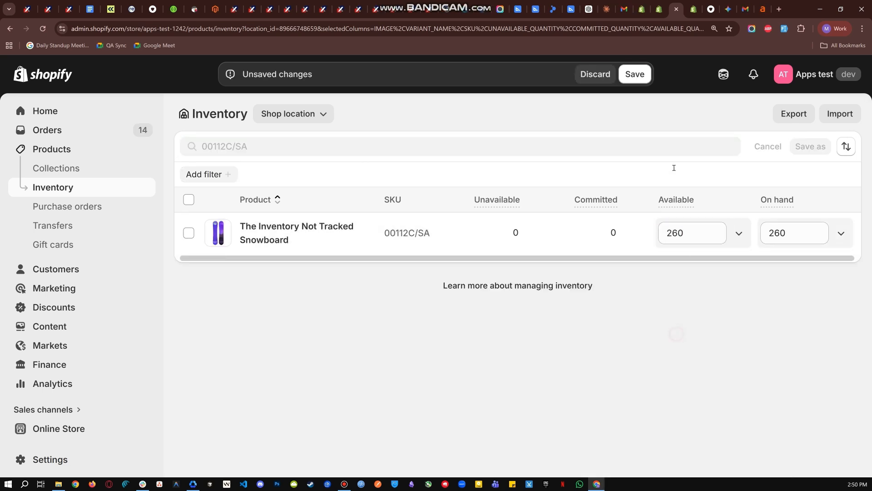
click(642, 71)
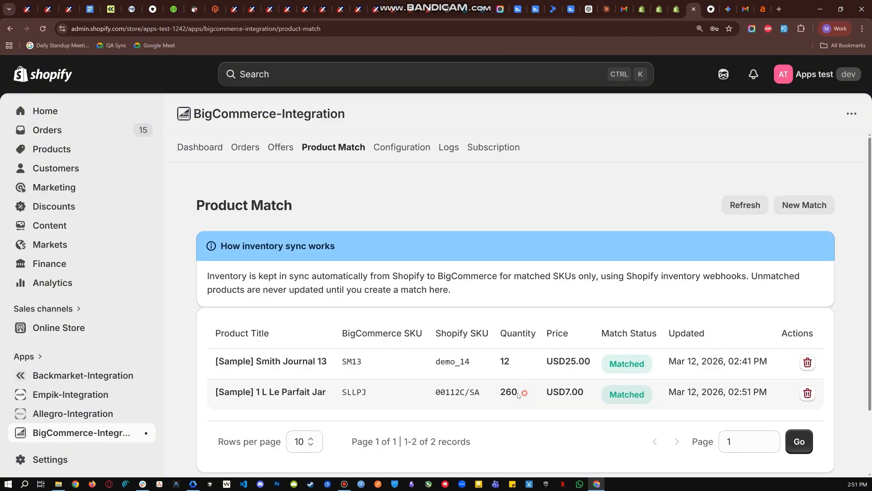
Compare the quantity of the SLLPJ product match with the Shopify inventory quantity of SKU 00112C/SA.
mouse_move(522, 392)
mouse_down()
mouse_move(486, 394)
mouse_move(497, 393)
mouse_up()
click(523, 392)
click(525, 391)
click(522, 389)
click(676, 9)
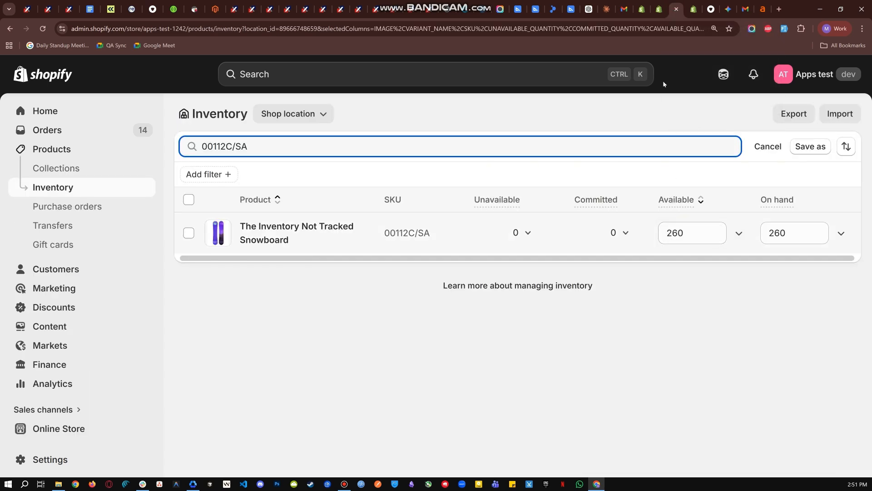
click(693, 9)
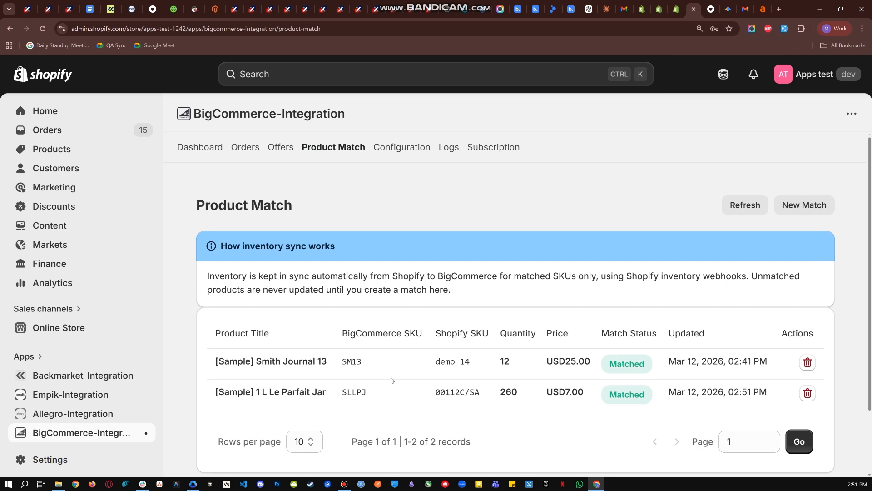
mouse_move(495, 393)
mouse_down()
mouse_move(527, 393)
mouse_move(496, 394)
mouse_up()
click(527, 393)
click(497, 393)
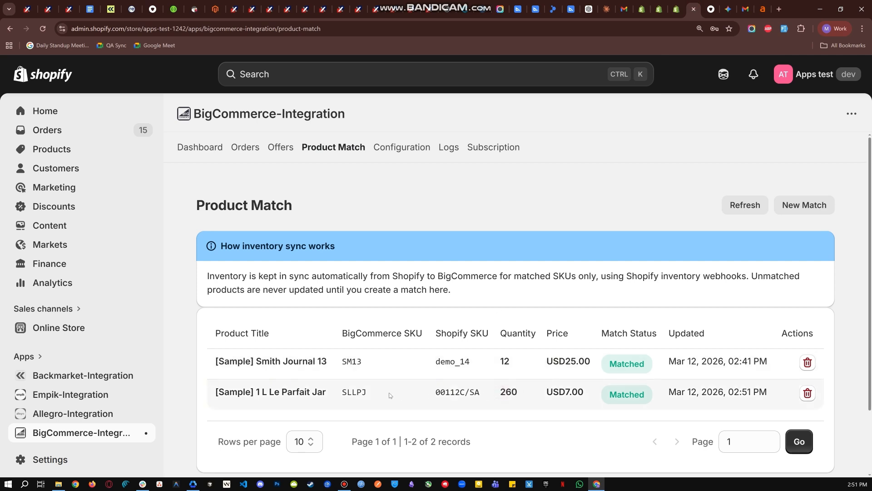
drag(380, 396, 342, 393)
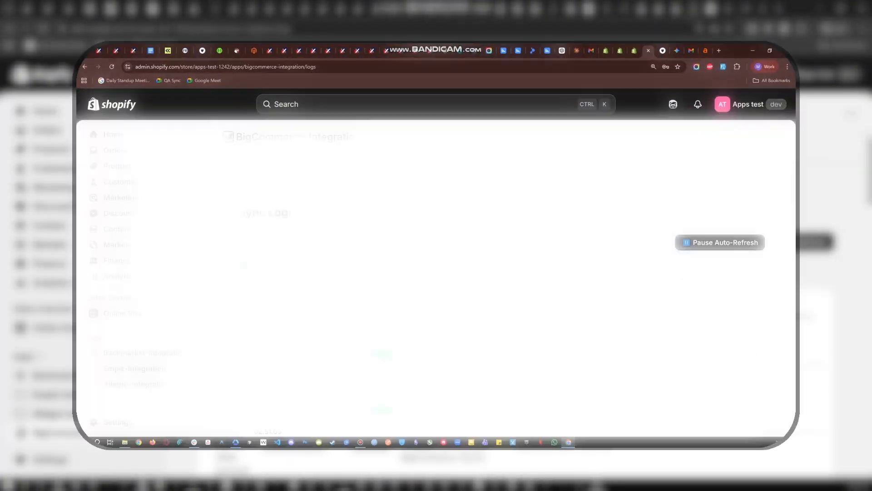
Examine the type and status of the newest entry in the BigCommerce integration's Sync Logs.
drag(275, 208, 183, 208)
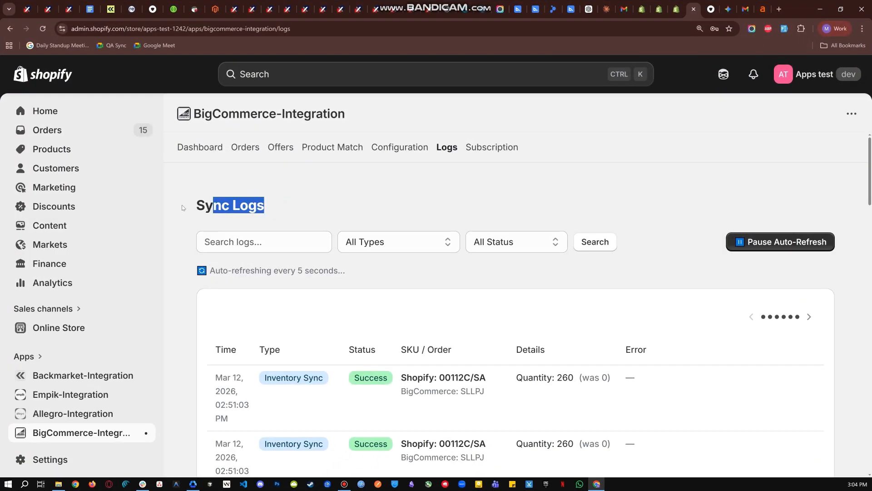
click(336, 212)
scroll(322, 351, down, 1)
drag(332, 334, 257, 335)
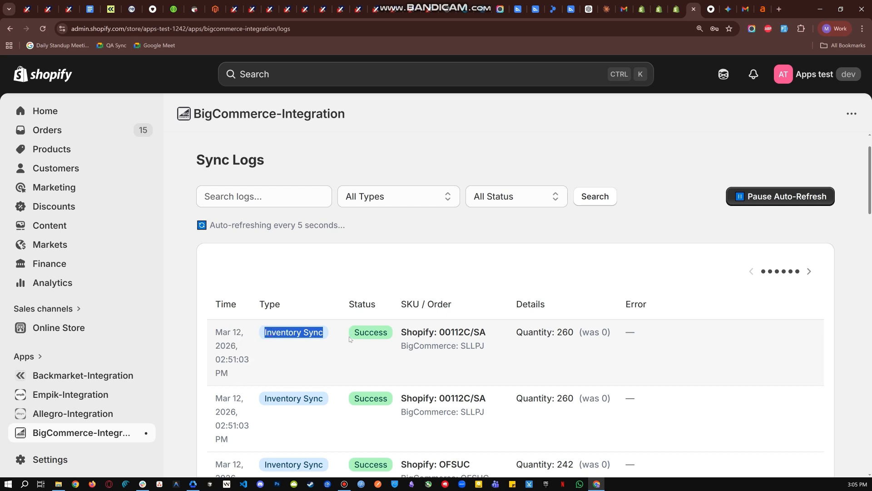
drag(350, 339, 386, 335)
click(385, 334)
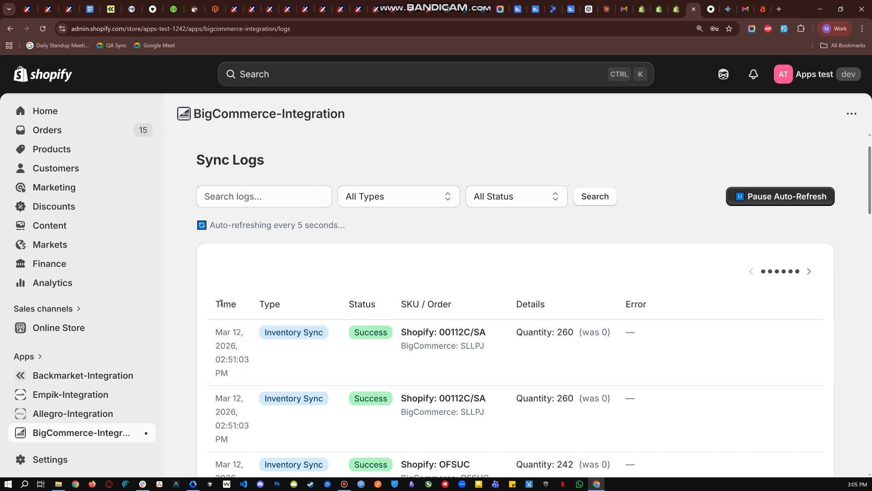
Examine the Time, Type, Status, SKU / Order, Details and Error columns of the sync logs and the second Inventory Sync entry.
drag(210, 303, 278, 301)
click(288, 302)
double_click(288, 302)
click(311, 304)
drag(350, 303, 457, 304)
click(458, 305)
drag(513, 304, 548, 305)
click(562, 305)
drag(619, 304, 654, 307)
click(660, 306)
scroll(588, 351, down, 1)
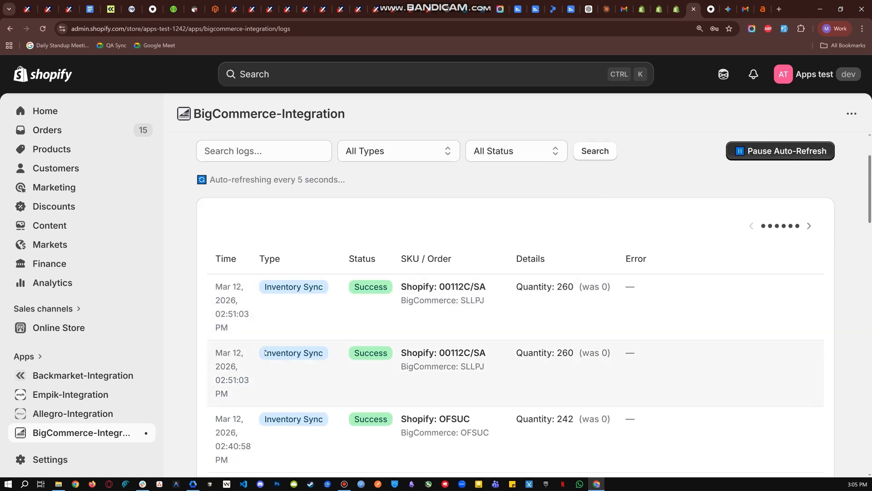
drag(265, 353, 407, 353)
click(332, 351)
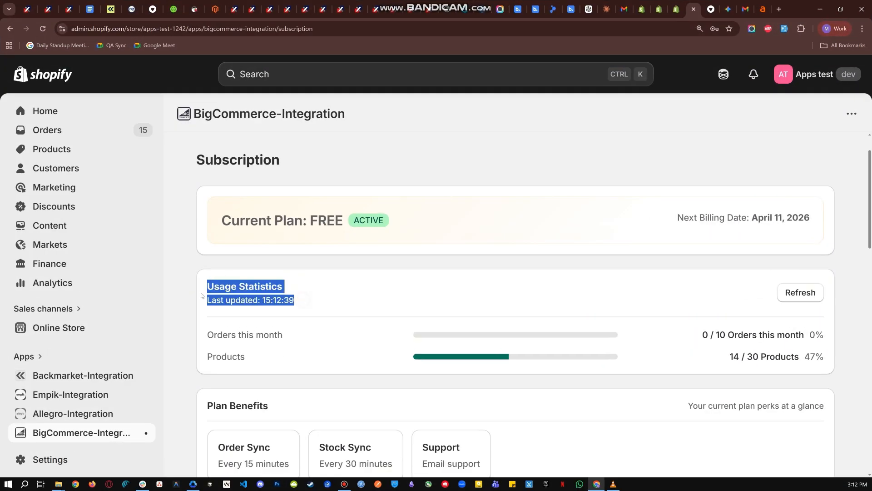
Review the current plan and the order and product usage statistics on the Subscription page.
click(316, 296)
scroll(287, 307, down, 2)
scroll(284, 299, up, 2)
drag(221, 221, 393, 224)
click(396, 225)
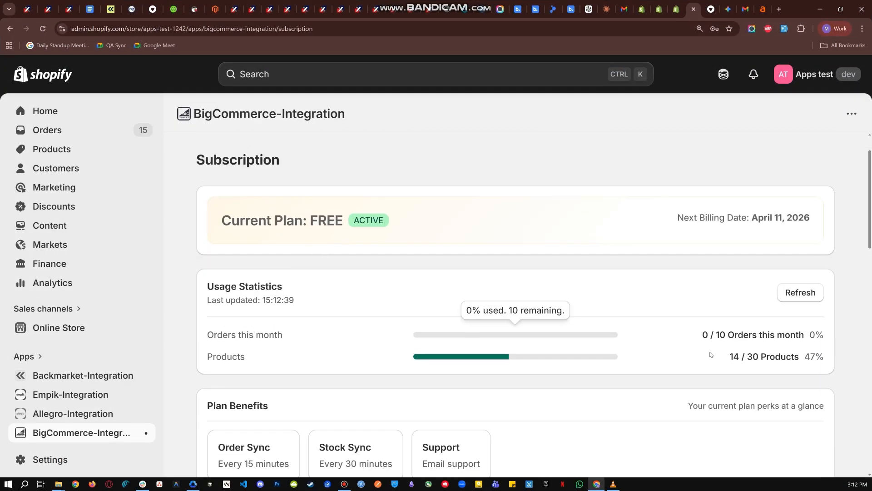
drag(711, 354, 788, 357)
click(704, 332)
scroll(403, 320, down, 8)
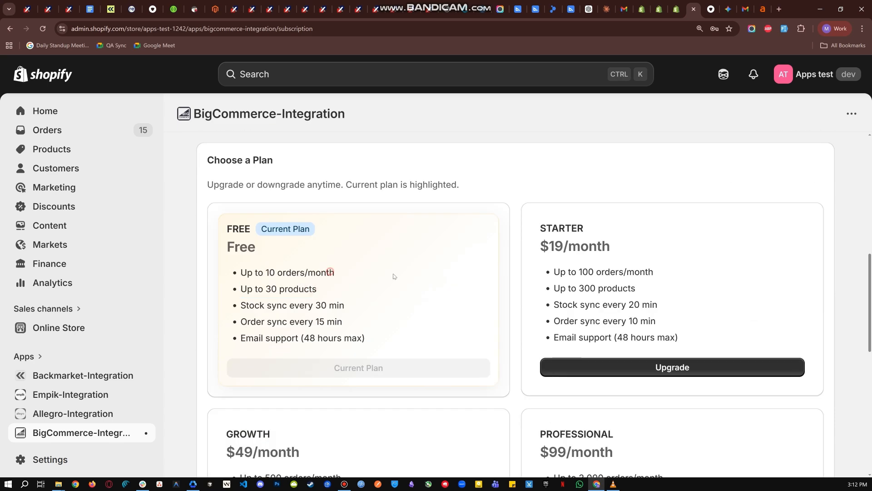
Look through the available subscription plans from Free to Enterprise, with their prices and limits.
scroll(394, 276, down, 1)
click(273, 324)
scroll(273, 325, down, 1)
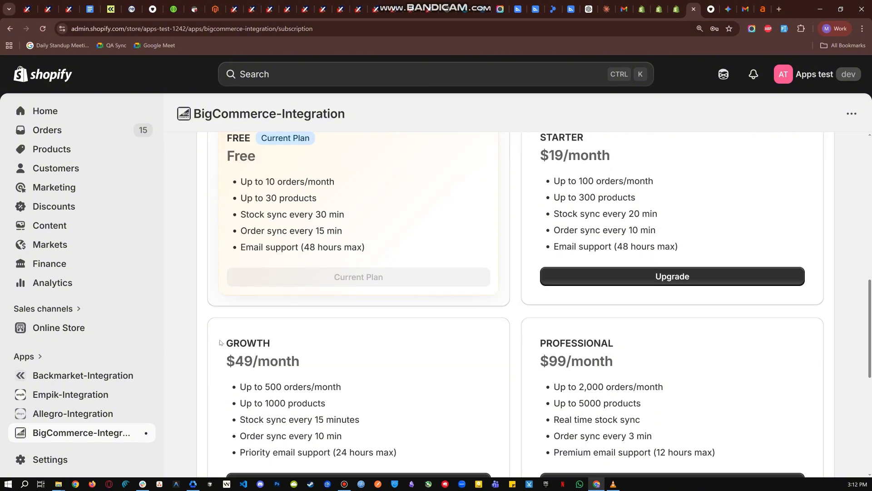
click(316, 354)
scroll(591, 354, down, 3)
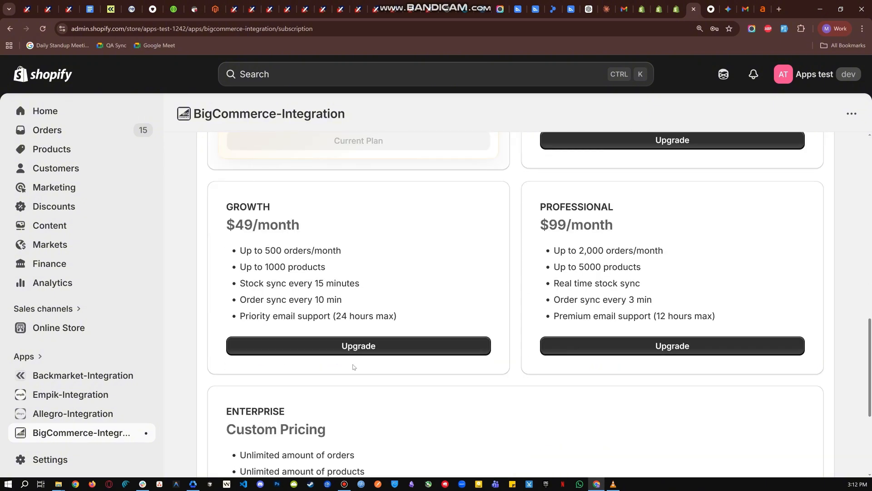
drag(228, 406, 334, 423)
click(359, 412)
scroll(327, 289, down, 4)
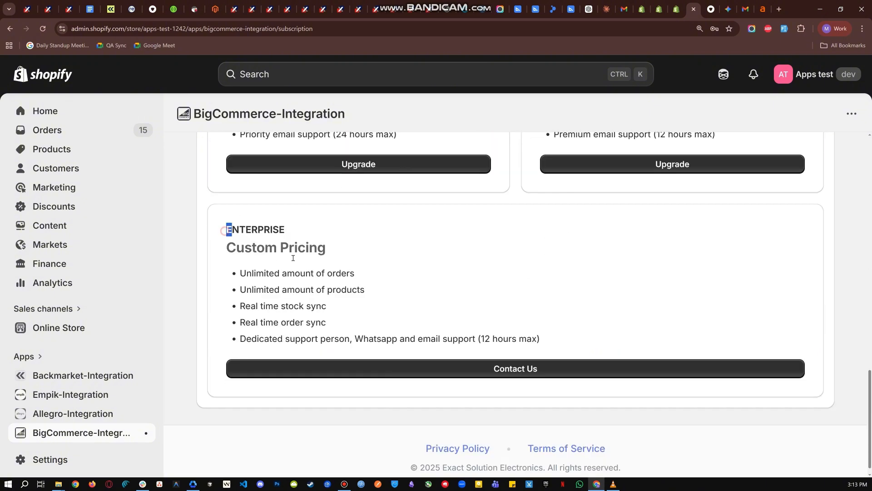
Go back to the Starter and Growth plans and choose the upgrade to Growth at $49/month.
scroll(293, 258, up, 10)
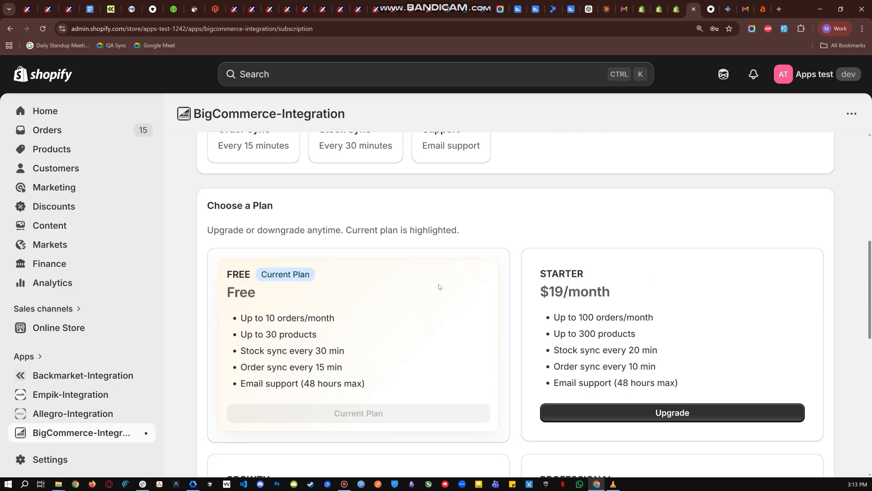
scroll(439, 287, down, 1)
click(620, 246)
scroll(262, 388, down, 3)
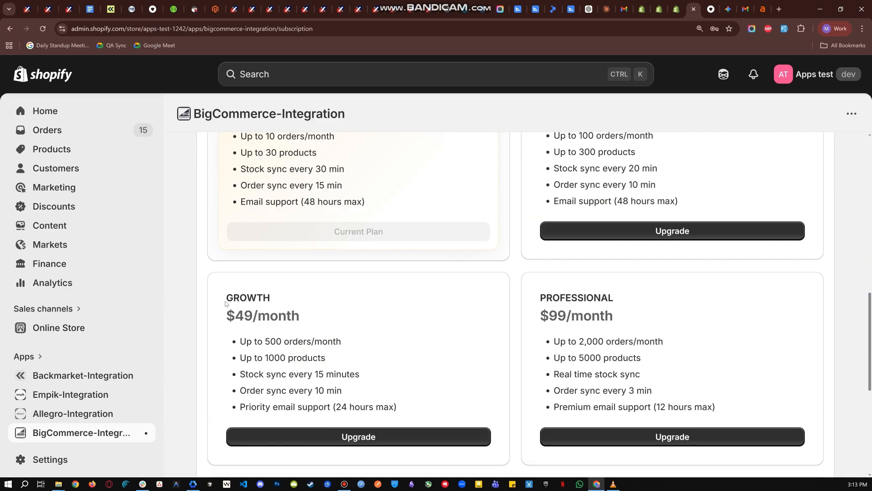
drag(226, 304, 341, 326)
click(384, 436)
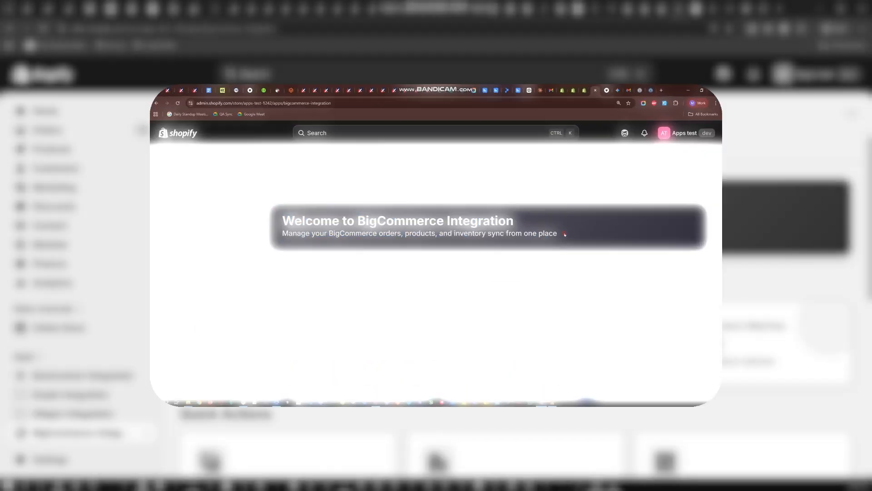
Uninstall the BigCommerce-Integration app without giving a reason, and check the list of installed apps.
drag(629, 227, 202, 196)
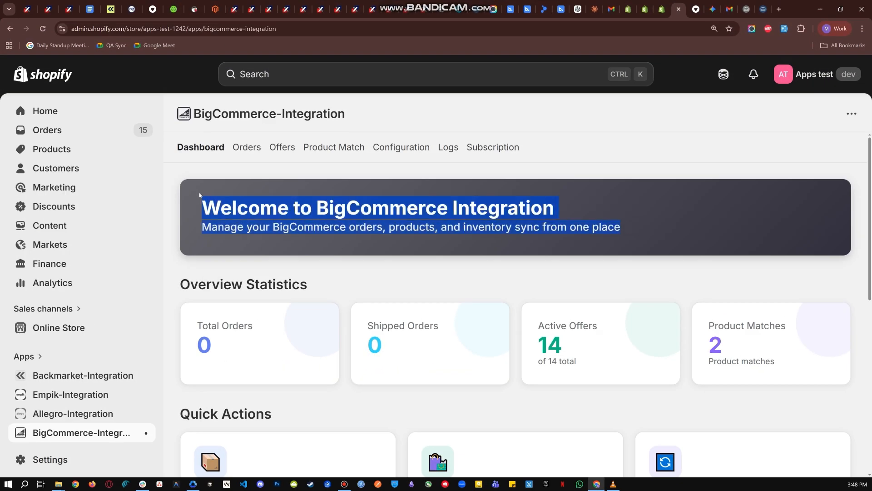
click(202, 195)
click(852, 114)
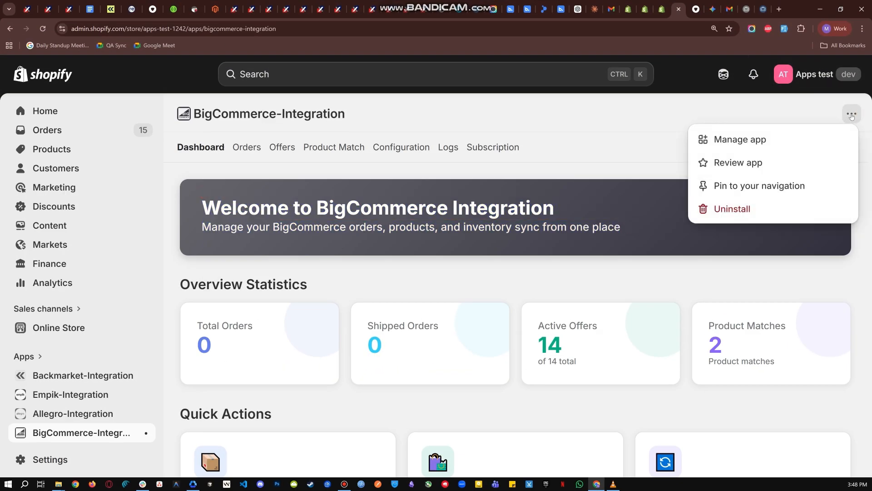
click(760, 210)
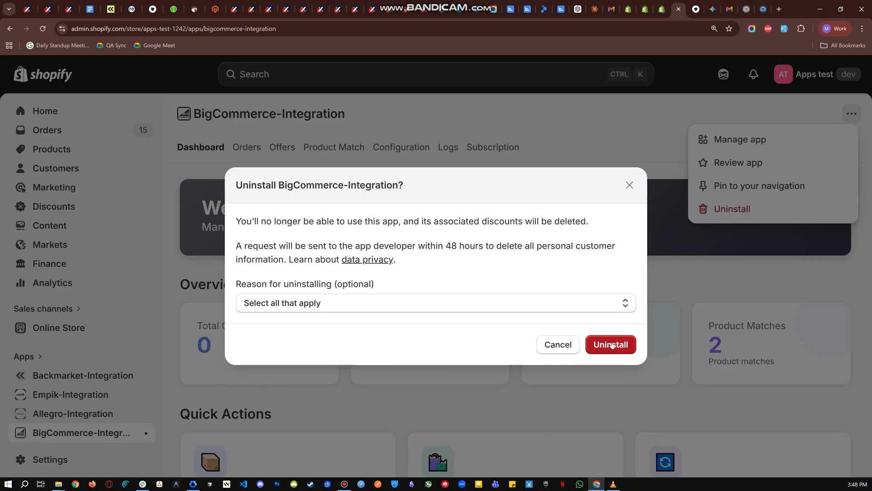
click(611, 345)
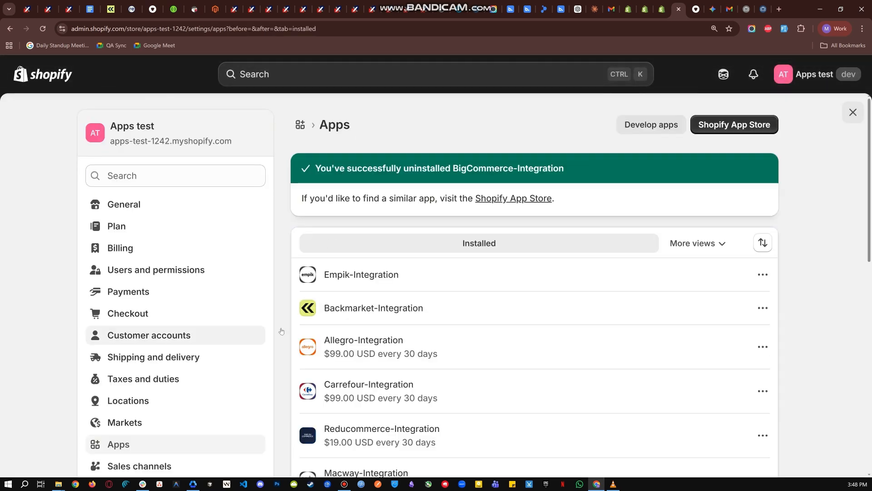
scroll(404, 296, down, 4)
scroll(404, 296, down, 5)
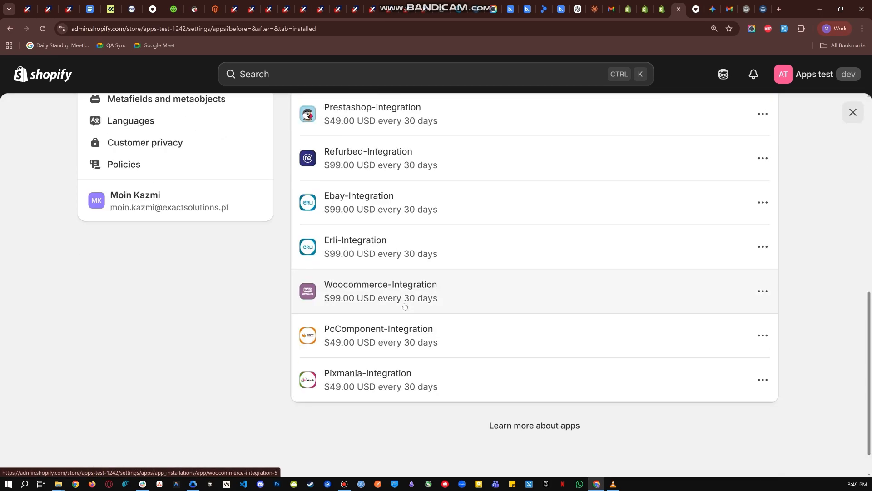
scroll(403, 300, up, 10)
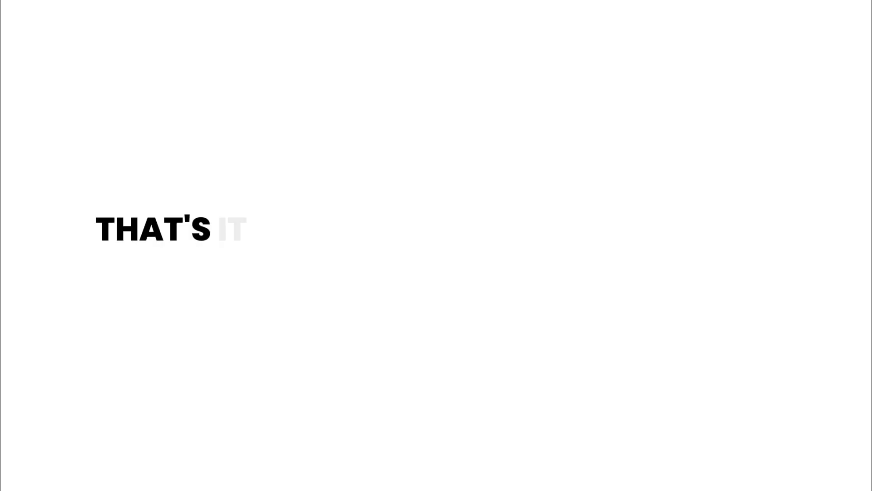